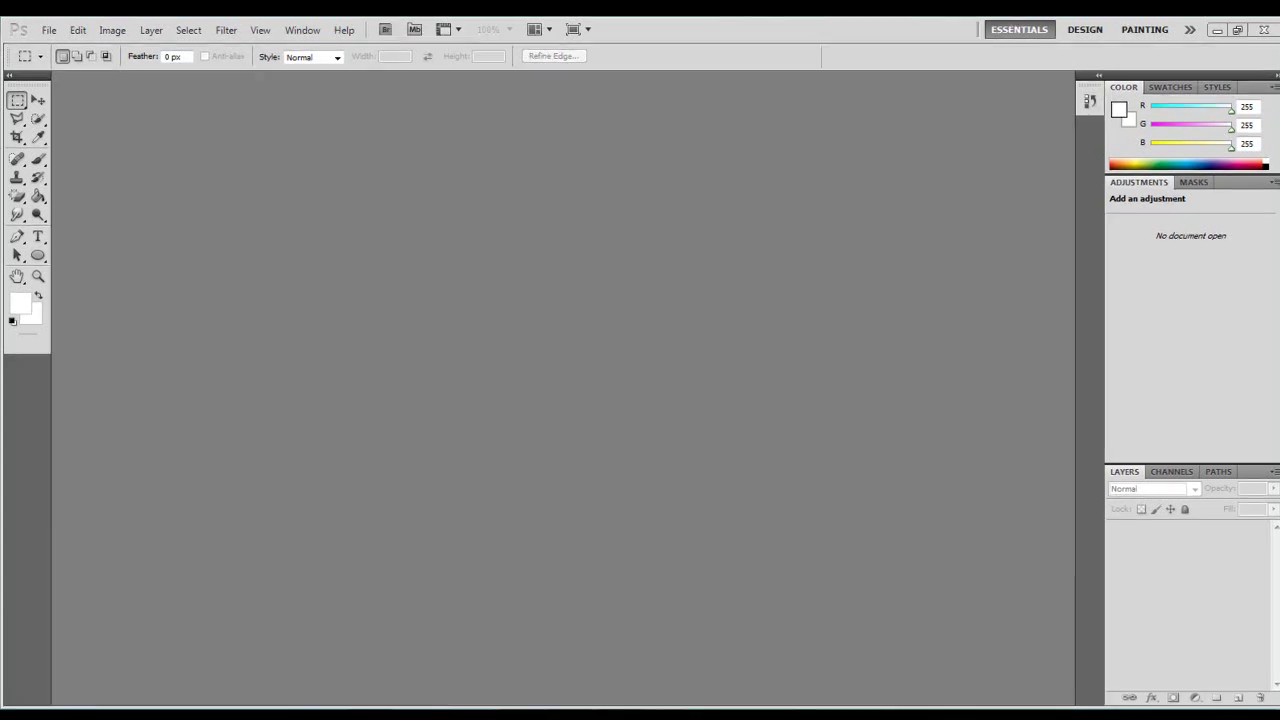
- Create Untitled-1 at 1280 × 720 pixels in RGB Color with a White background
click(48, 29)
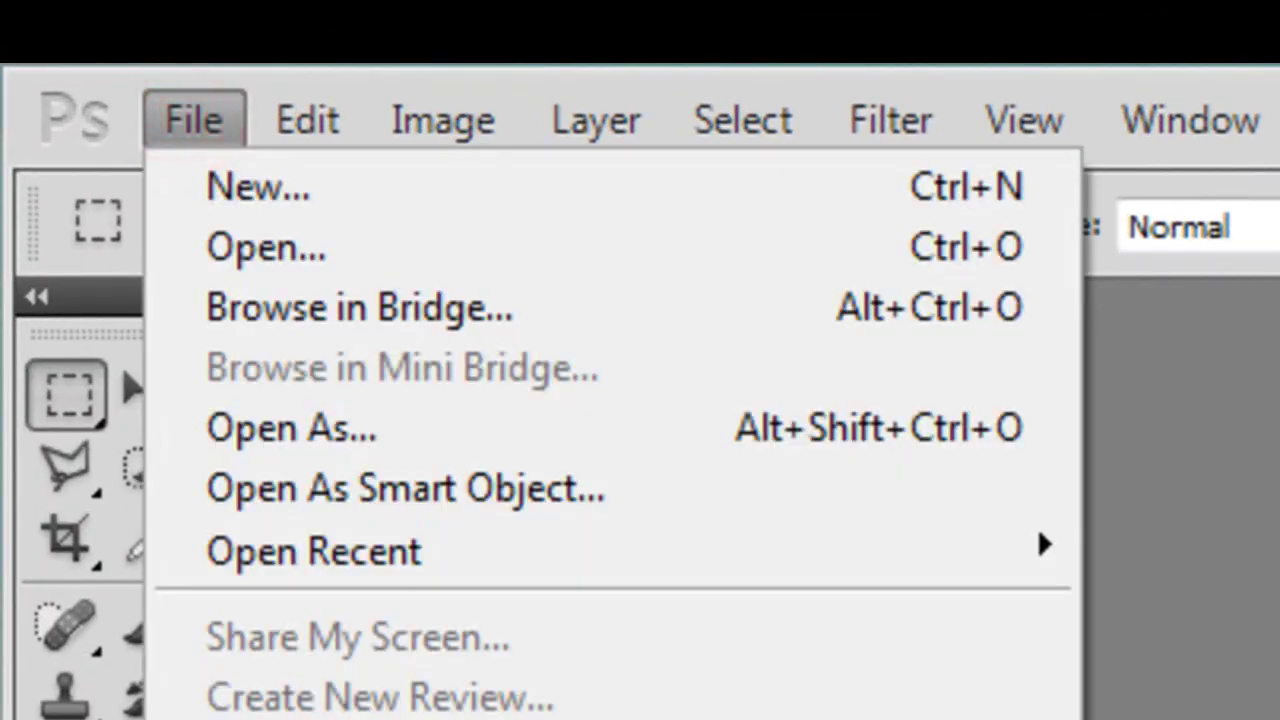
click(221, 182)
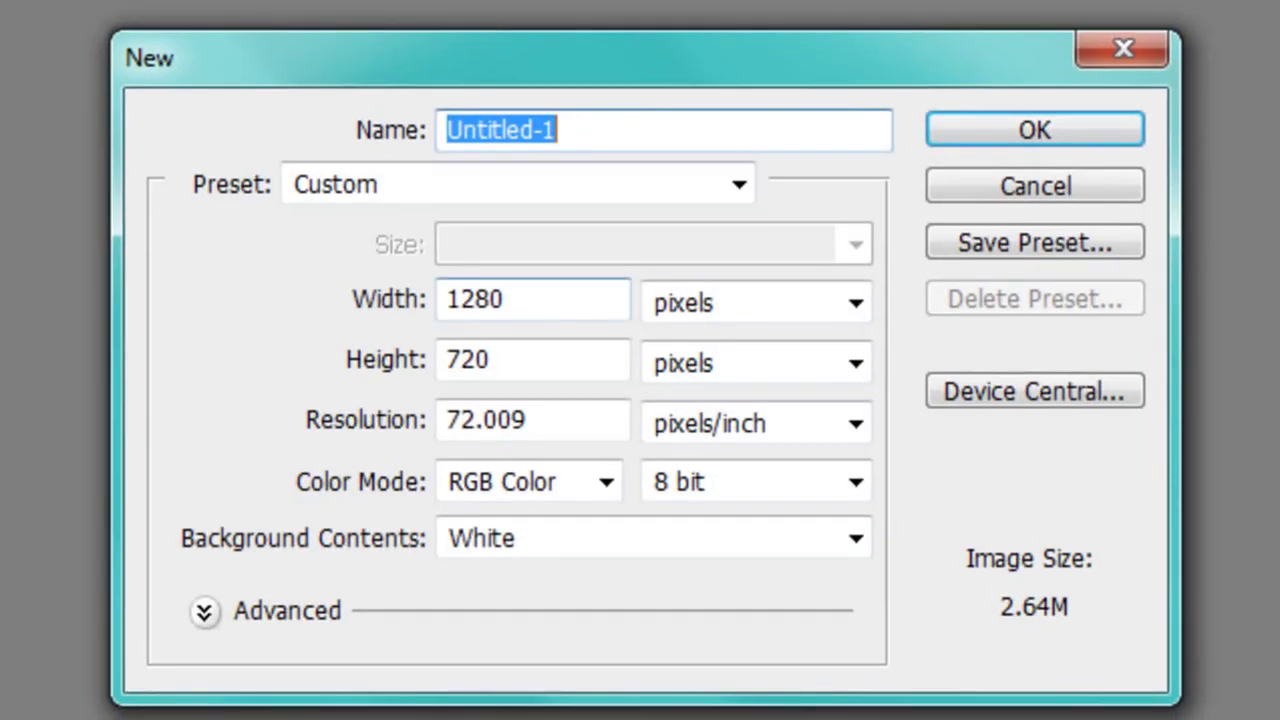
double_click(517, 297)
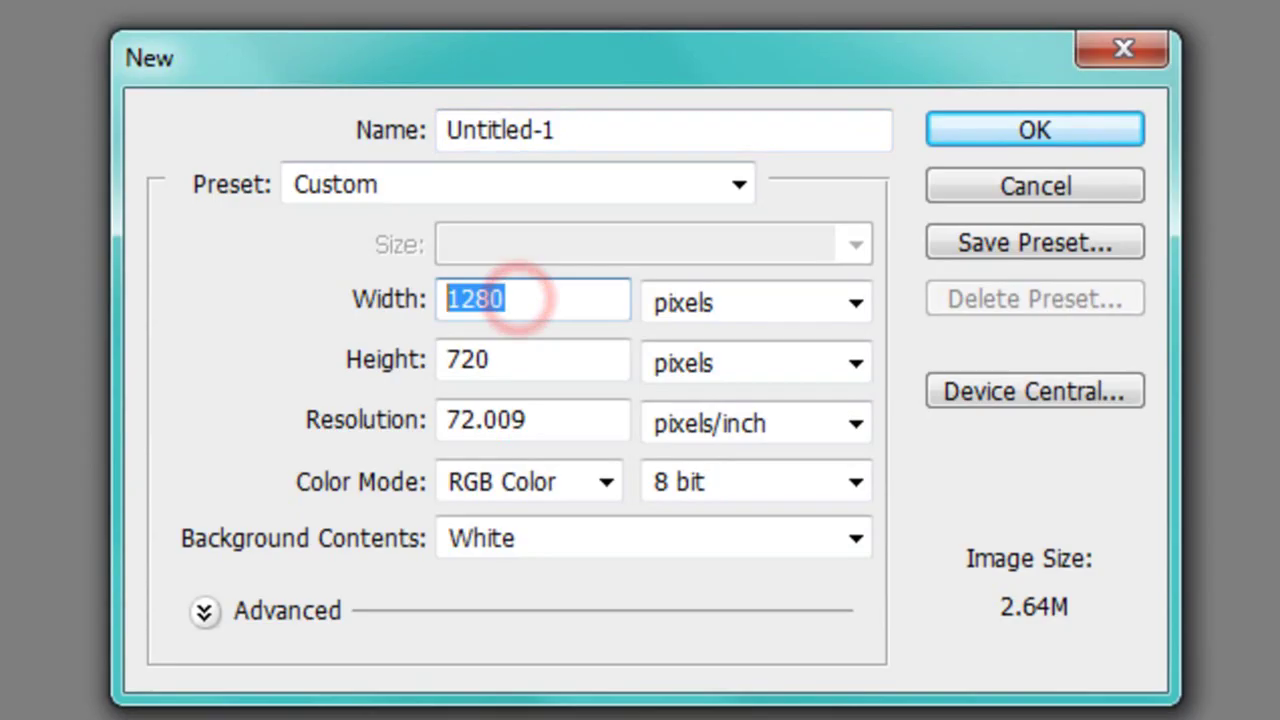
click(855, 302)
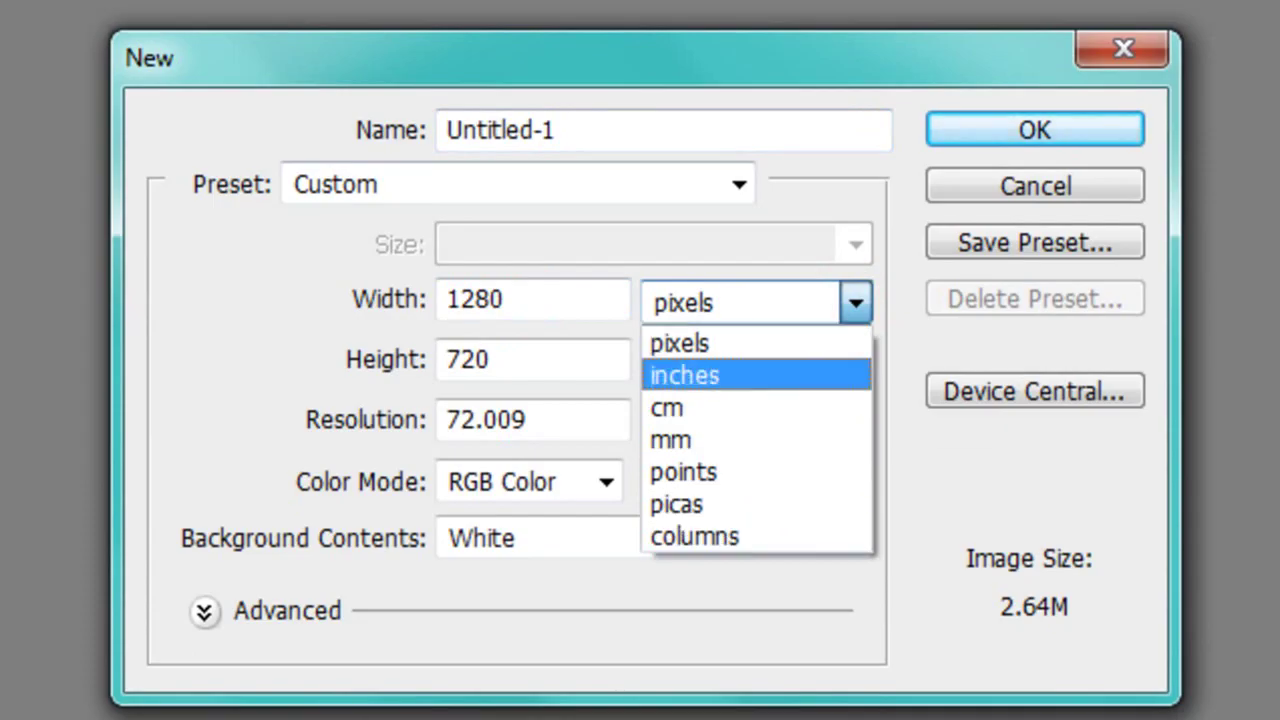
click(855, 302)
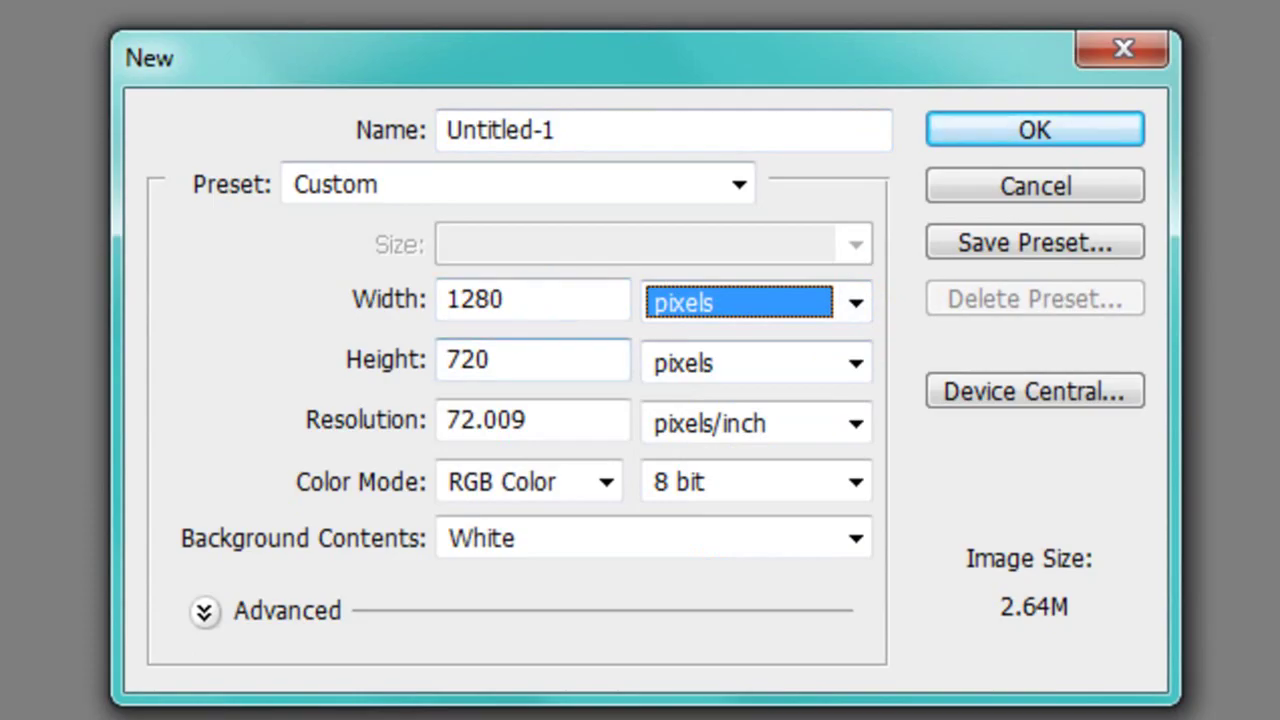
click(606, 481)
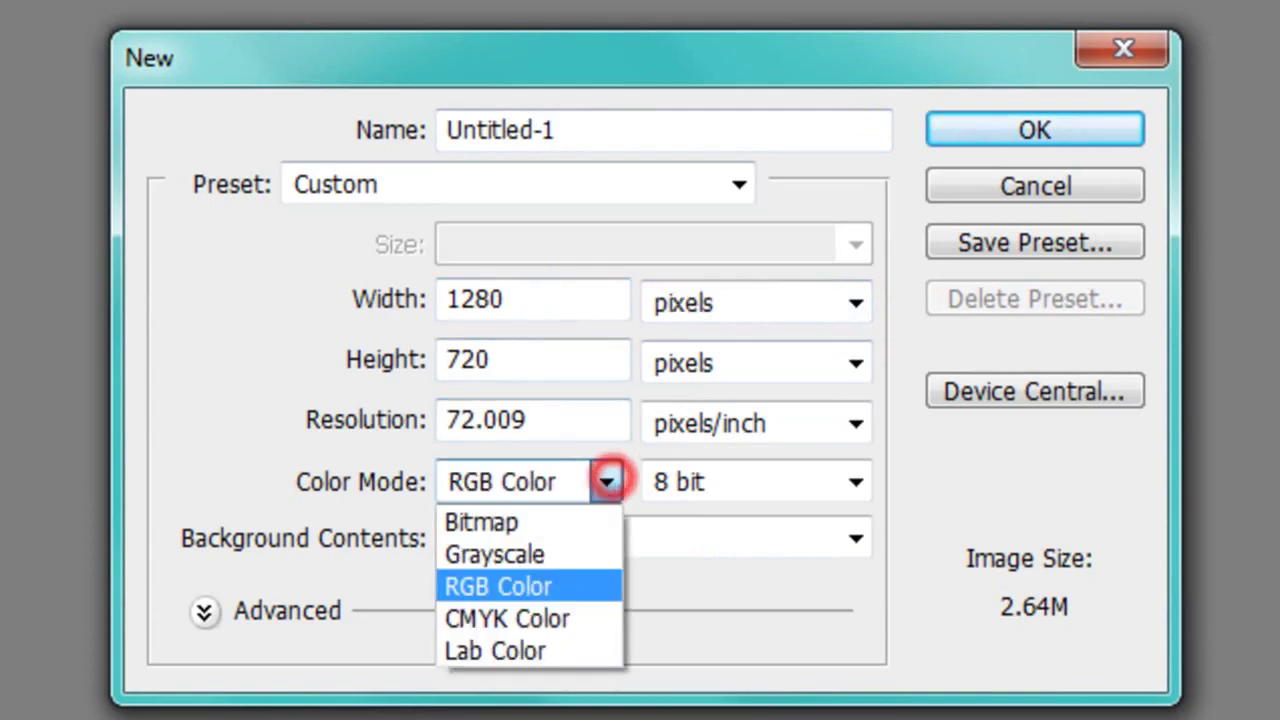
click(606, 481)
click(856, 536)
click(852, 535)
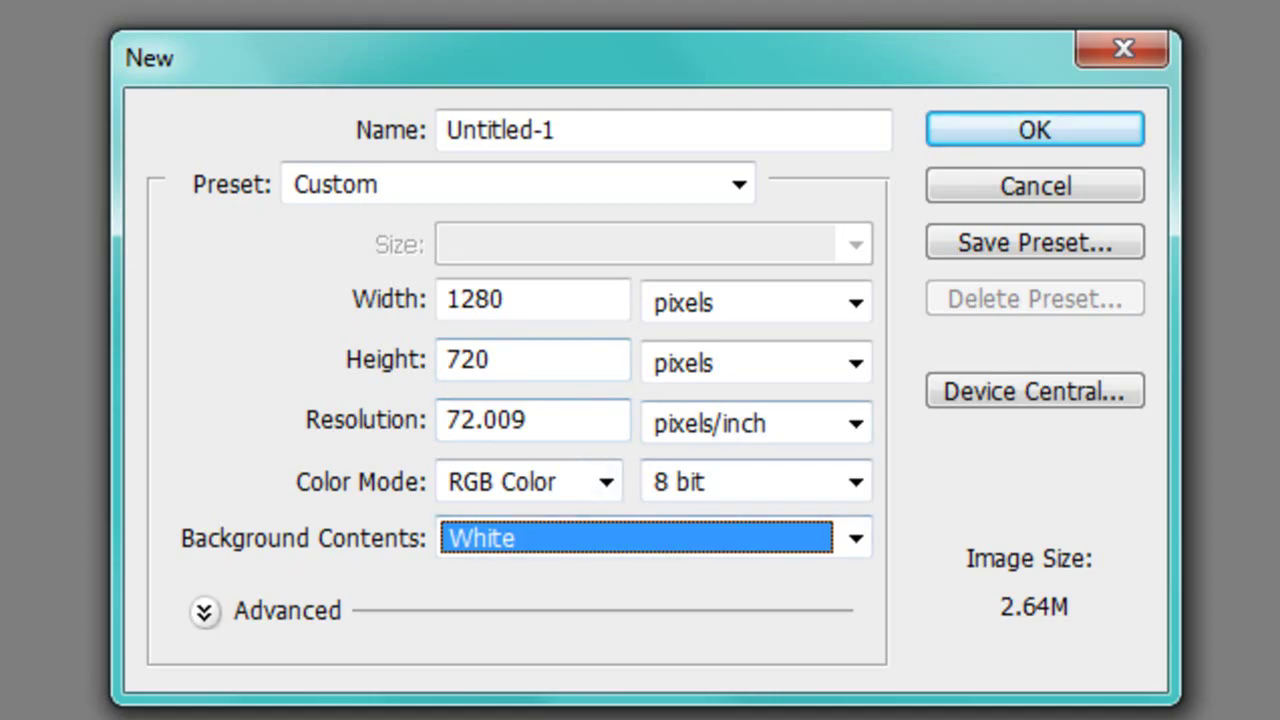
click(971, 133)
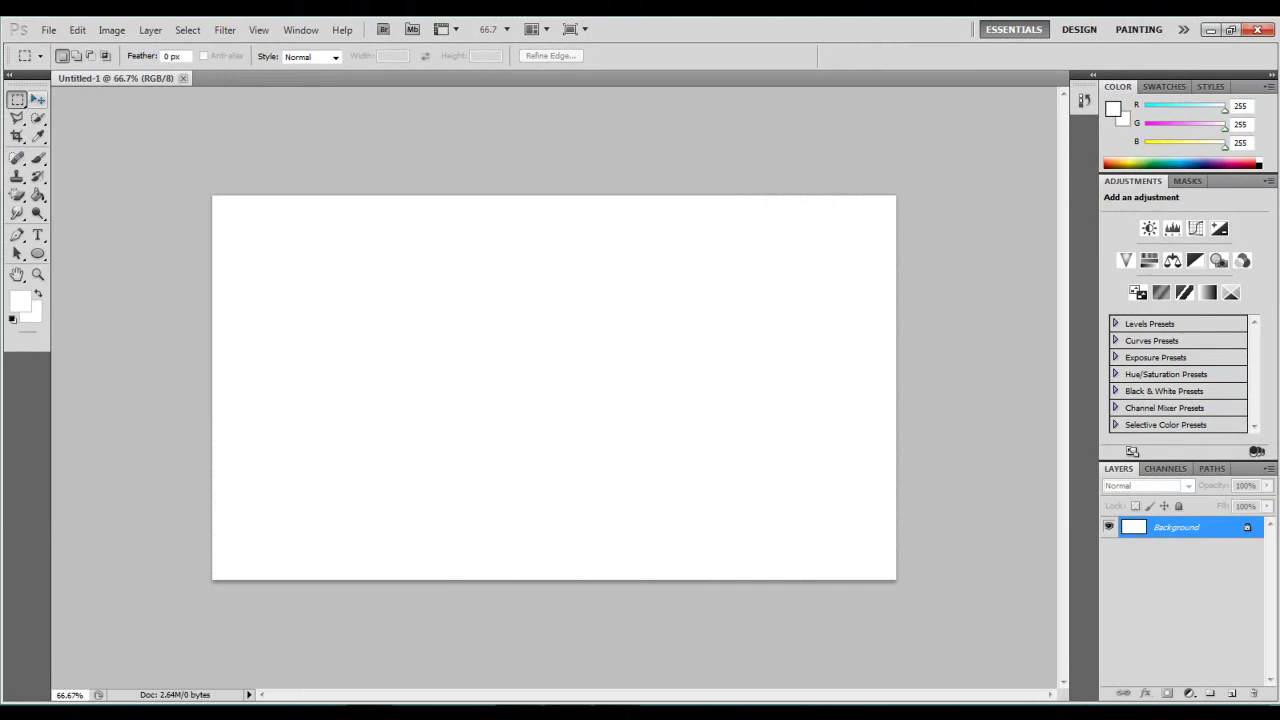
- With the Move tool active, convert the locked Background into the editable Layer 0
click(37, 99)
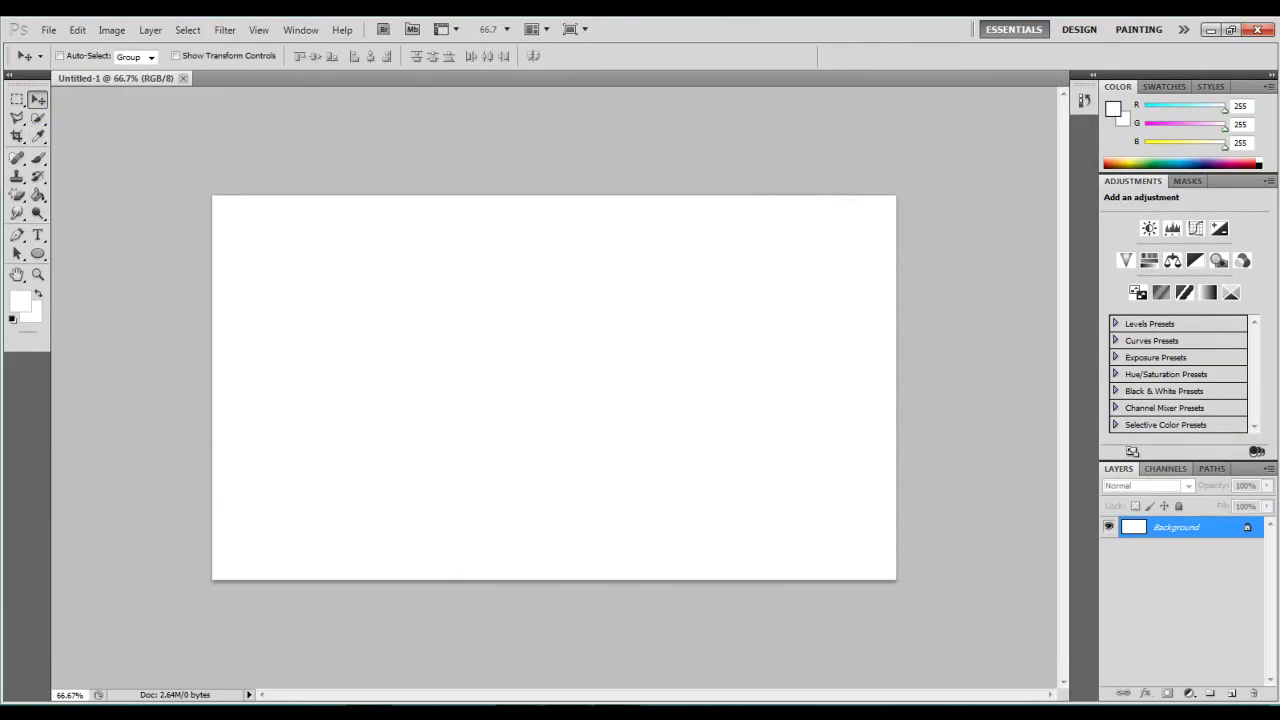
double_click(1215, 527)
click(767, 241)
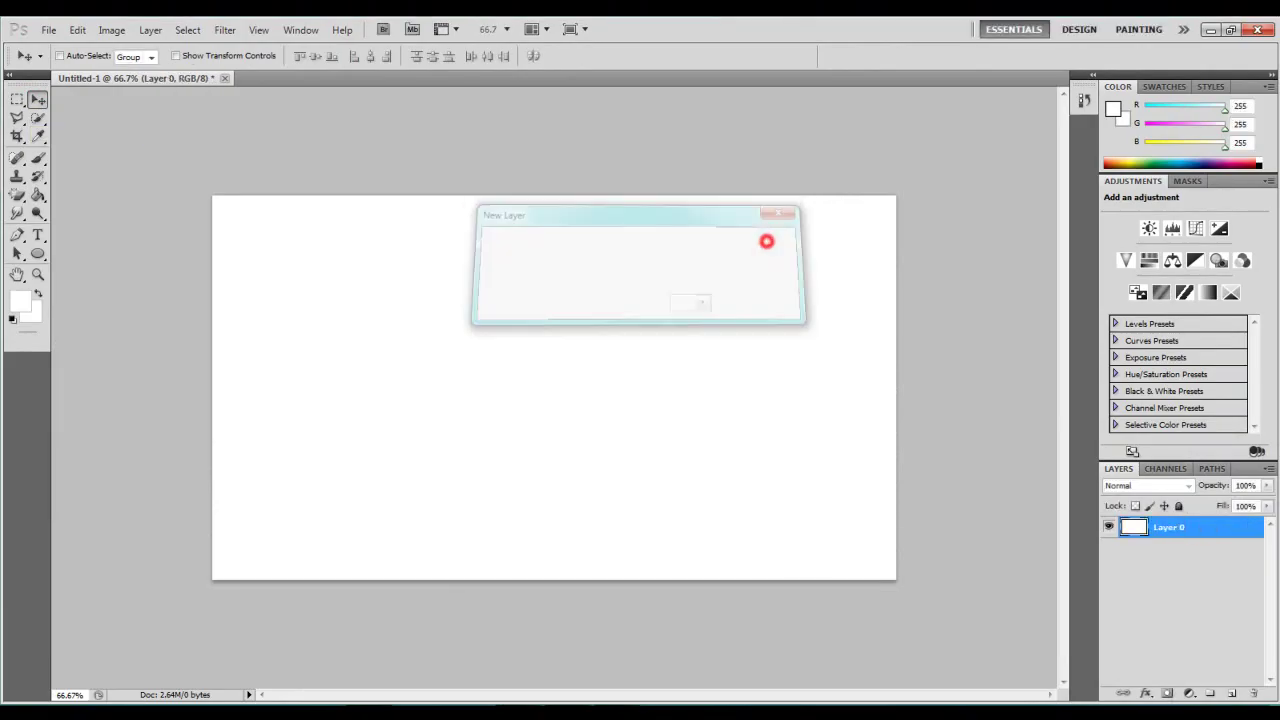
- Try a yellow Color Overlay on Layer 0, then cancel and remove it
double_click(1221, 527)
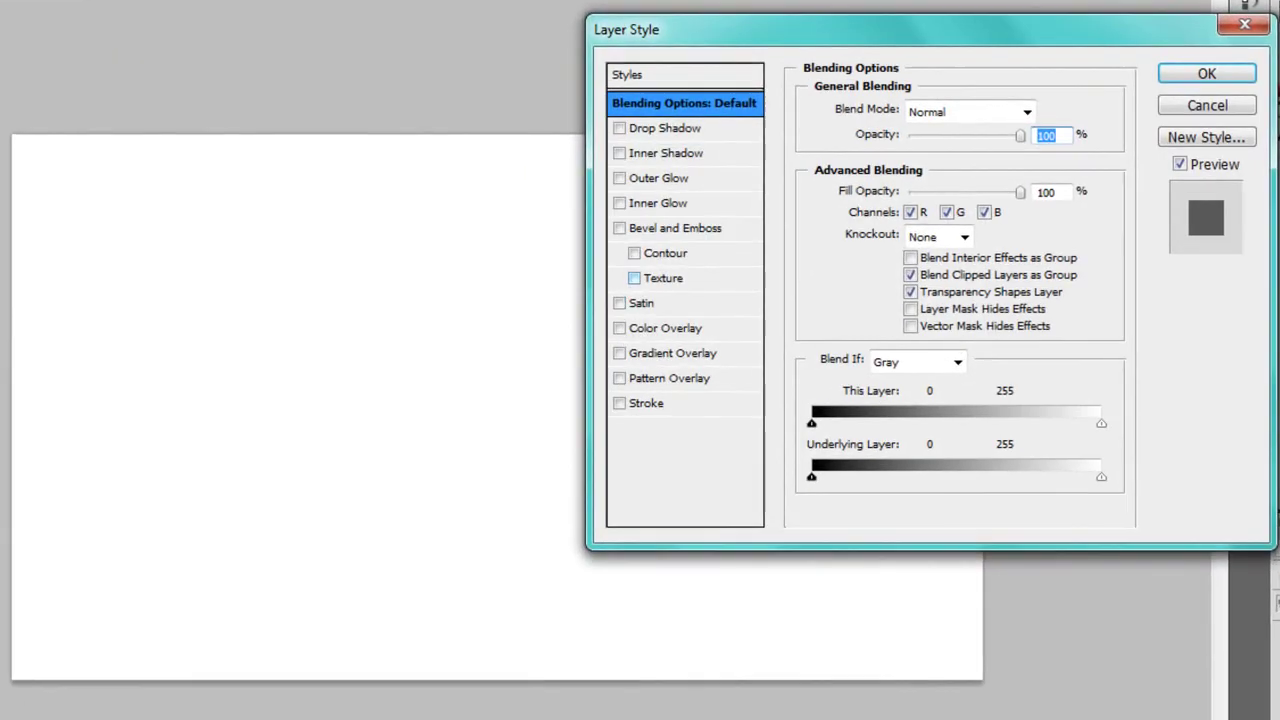
click(619, 328)
drag(697, 32, 962, 10)
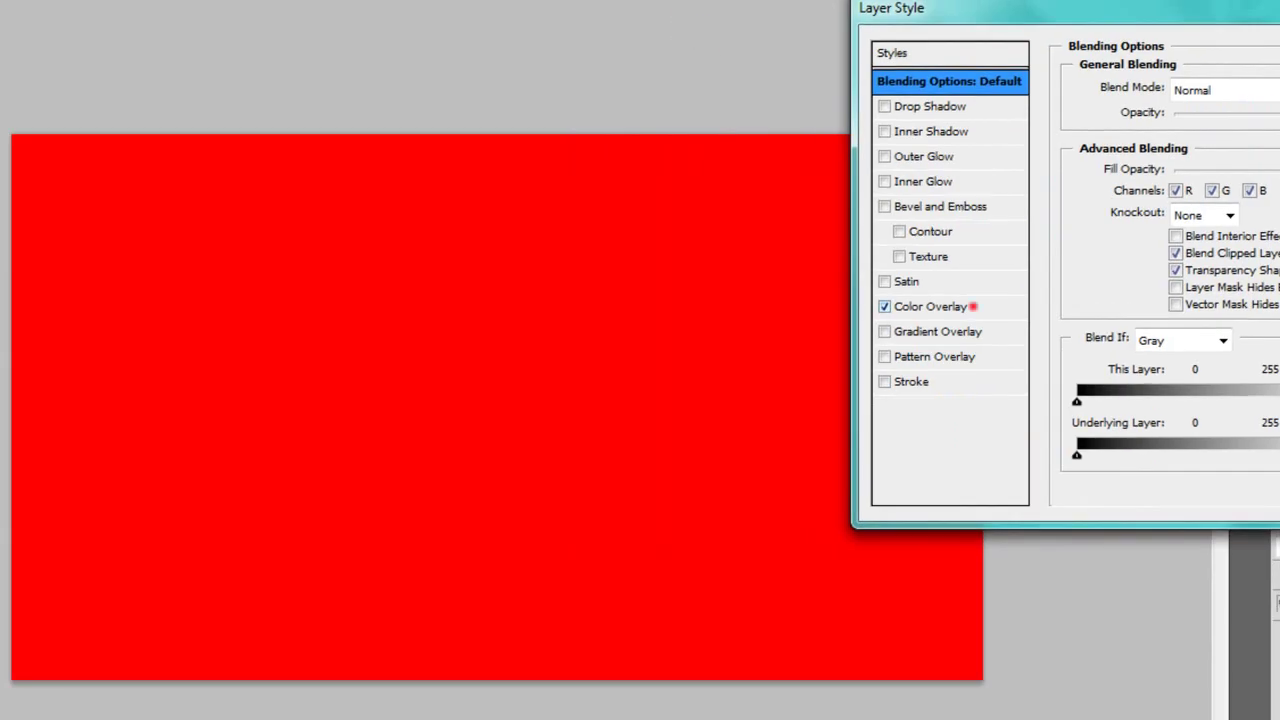
click(972, 306)
click(1278, 90)
click(1063, 443)
click(1074, 603)
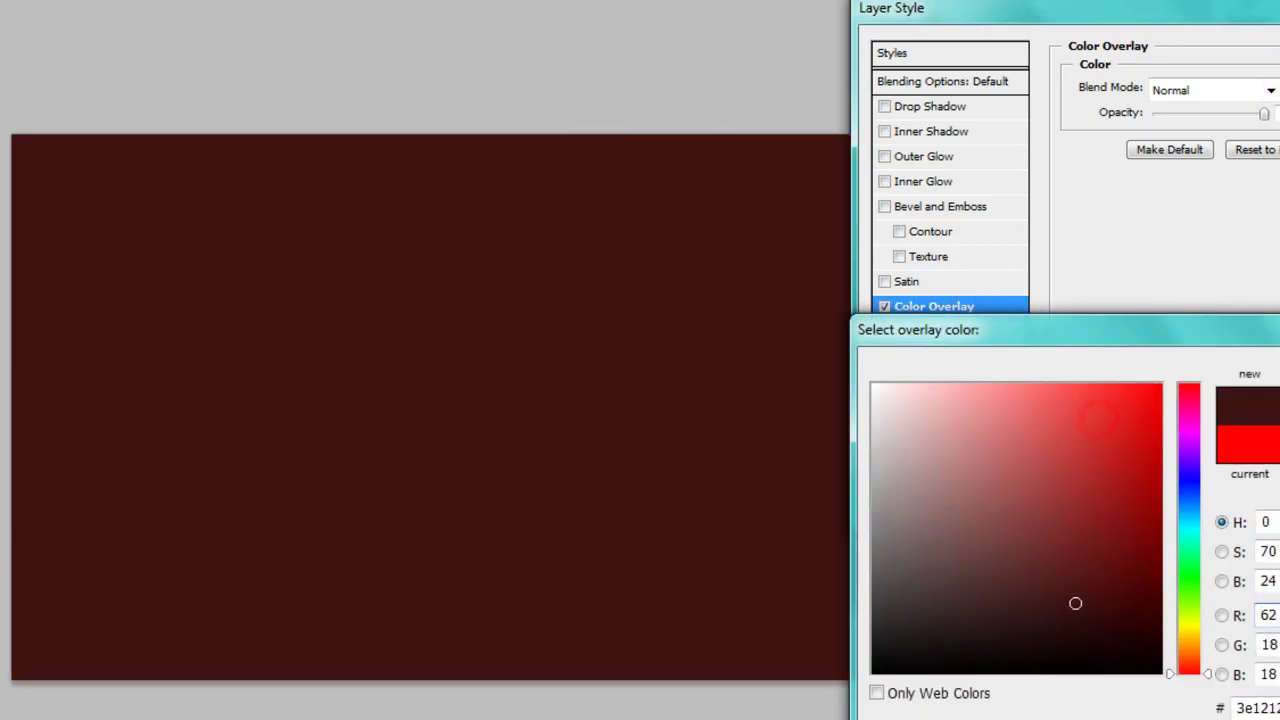
drag(1190, 636, 1190, 497)
click(1072, 484)
key(Escape)
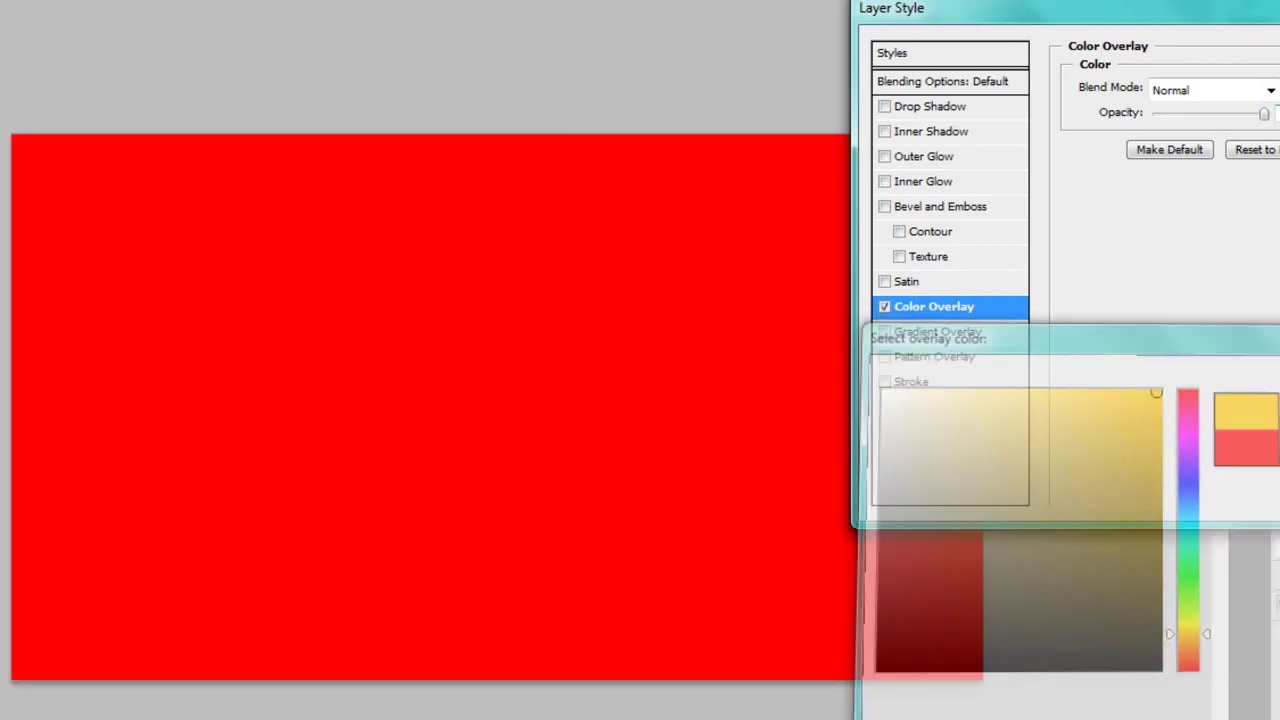
click(884, 306)
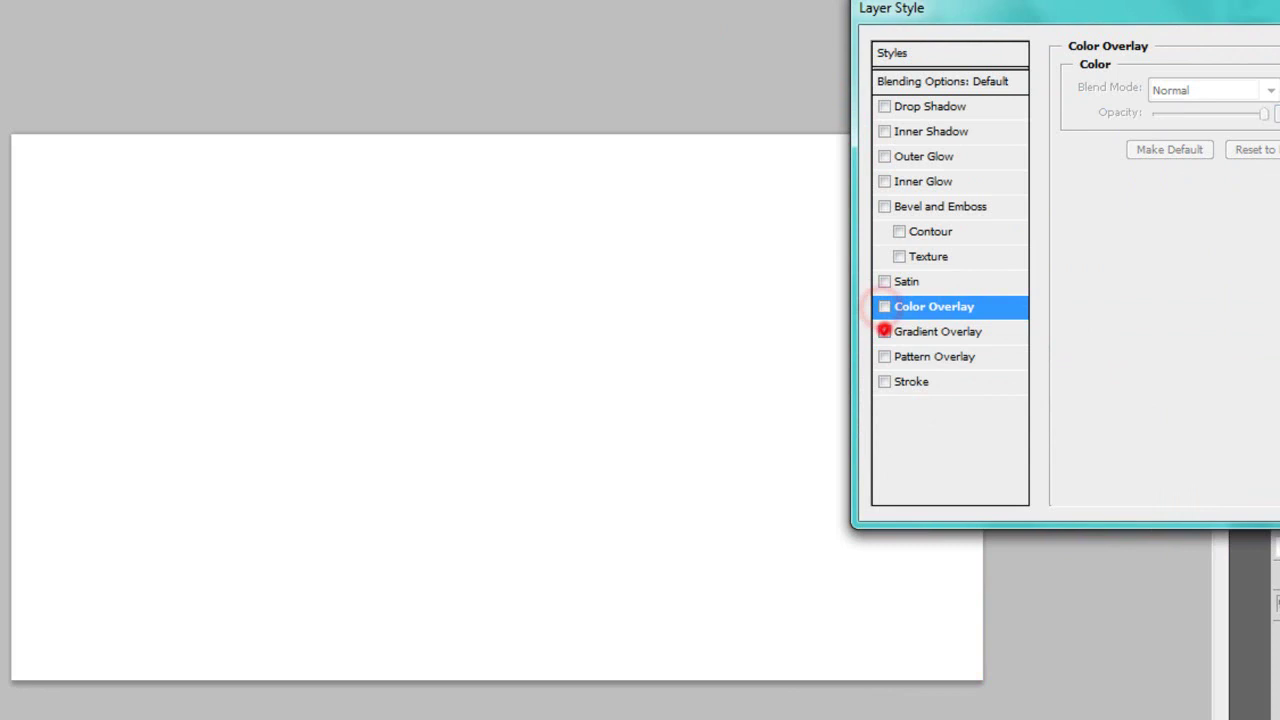
- Add a Radial Gradient Overlay with 0° angle and 135% scale
click(884, 331)
drag(1068, 2, 960, 11)
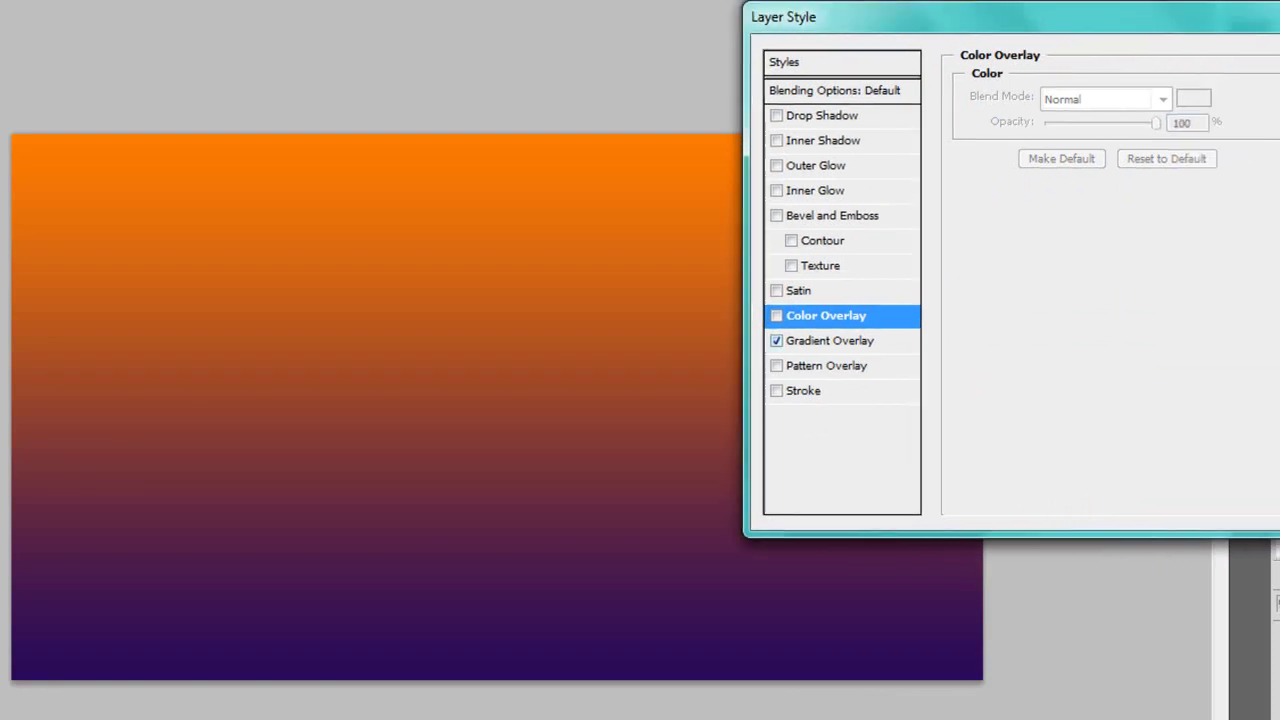
click(893, 340)
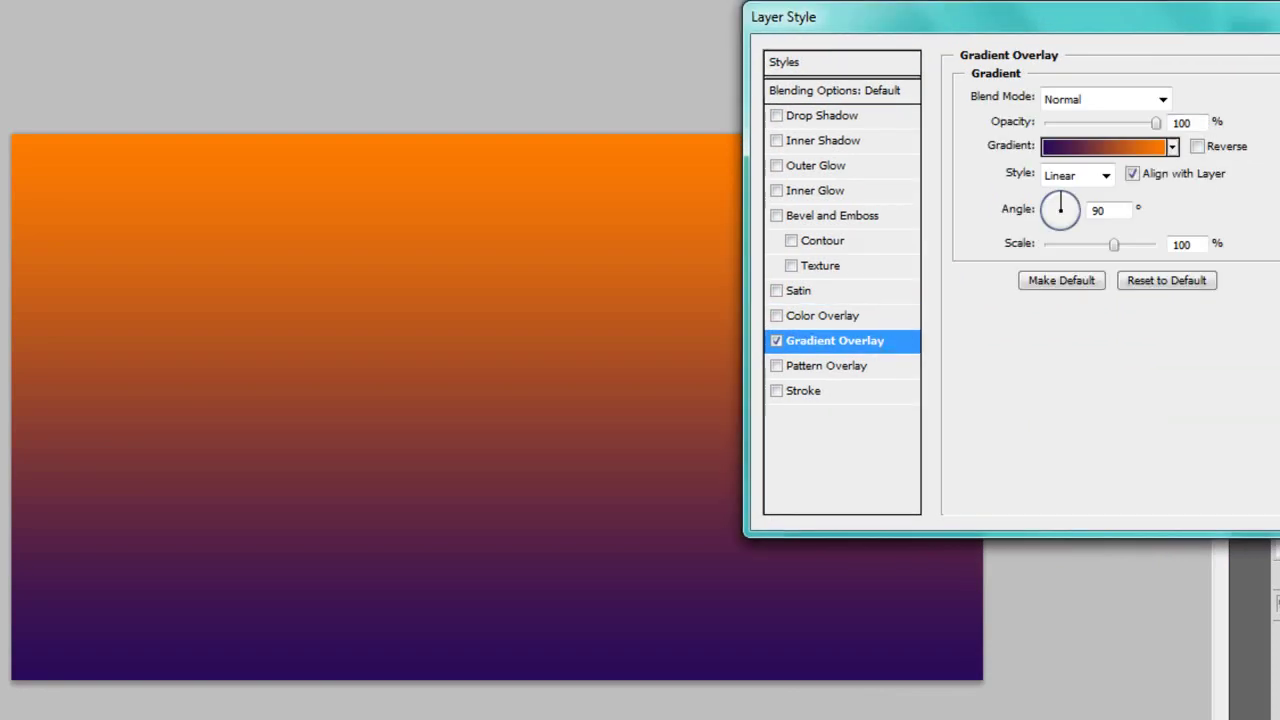
click(1105, 175)
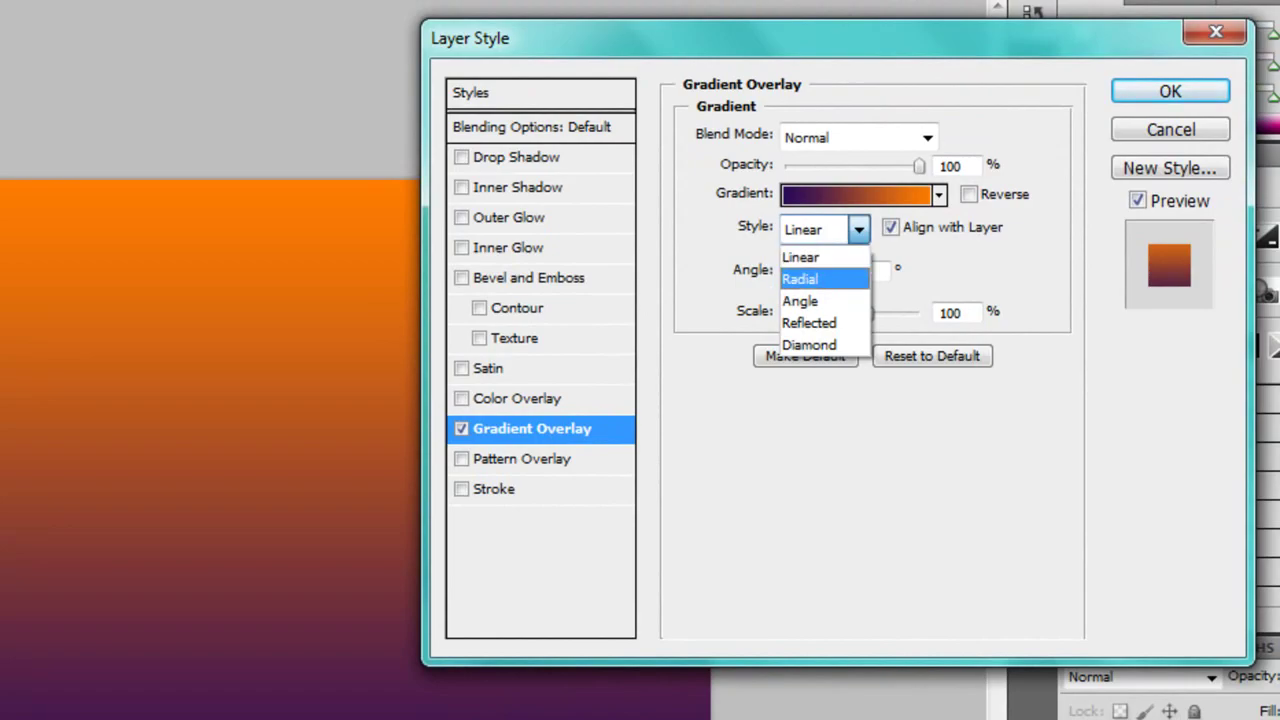
key(Return)
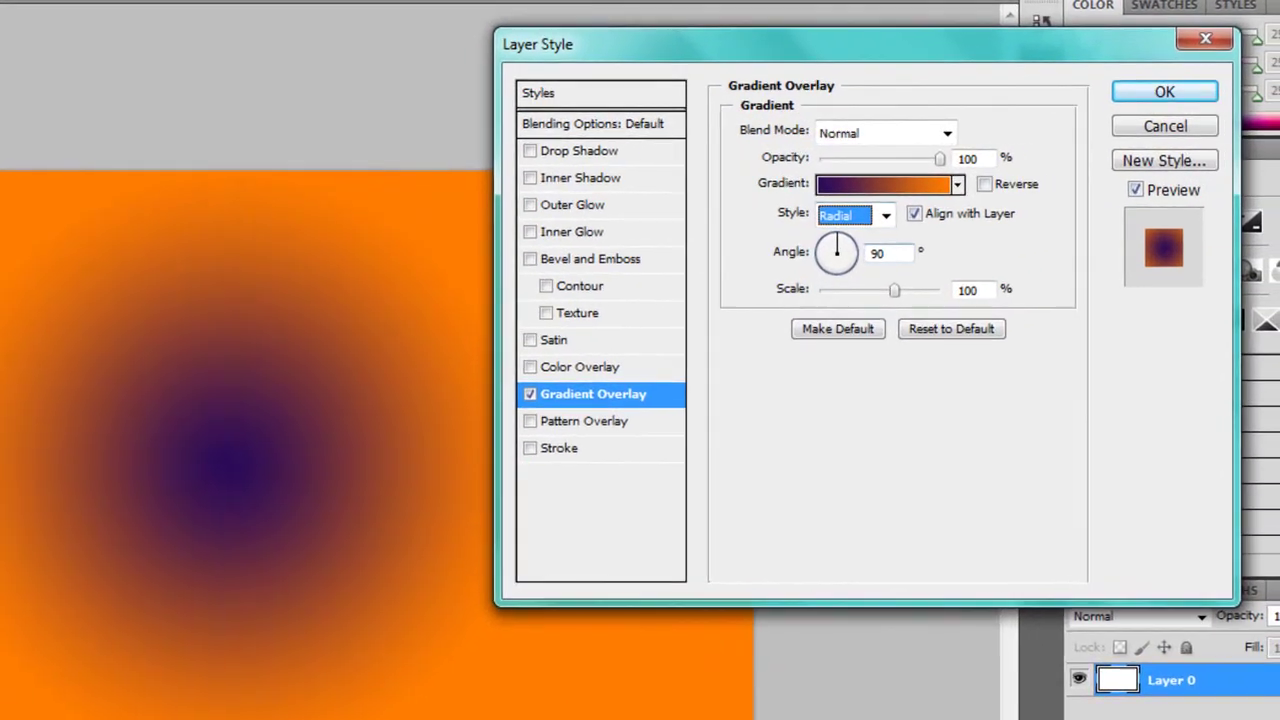
click(953, 220)
drag(836, 245, 856, 253)
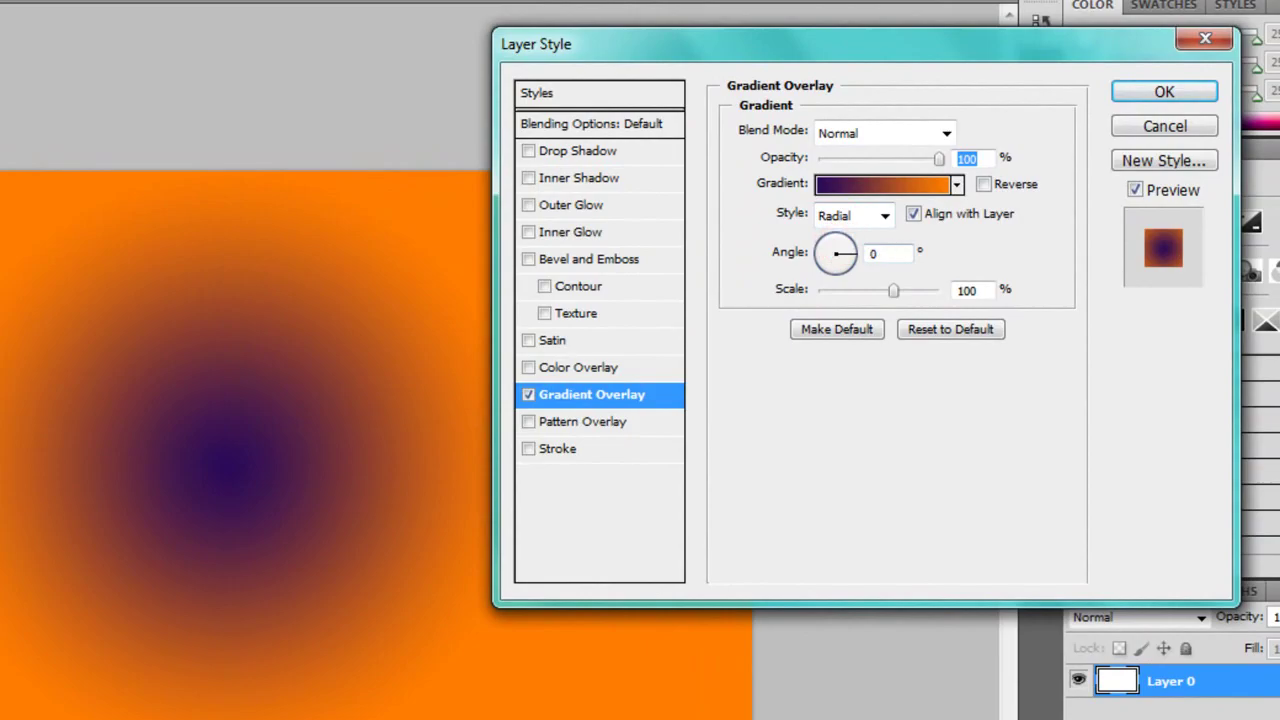
click(875, 253)
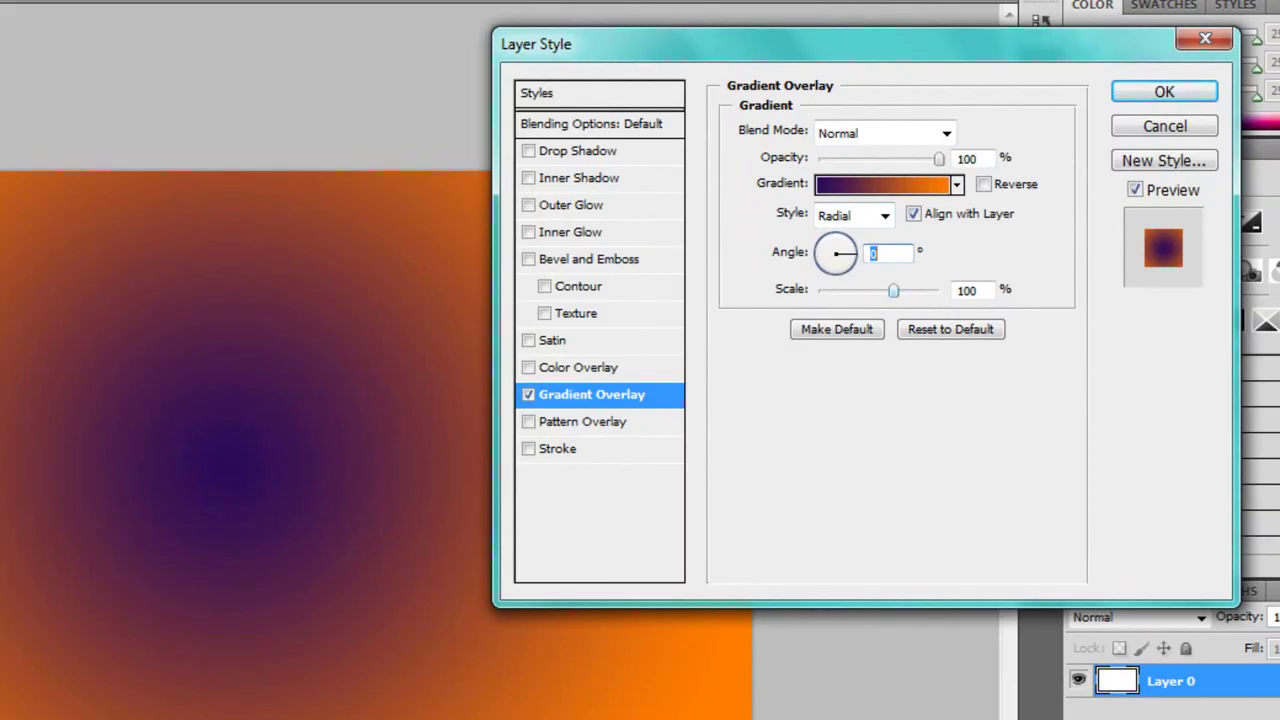
drag(893, 290, 926, 290)
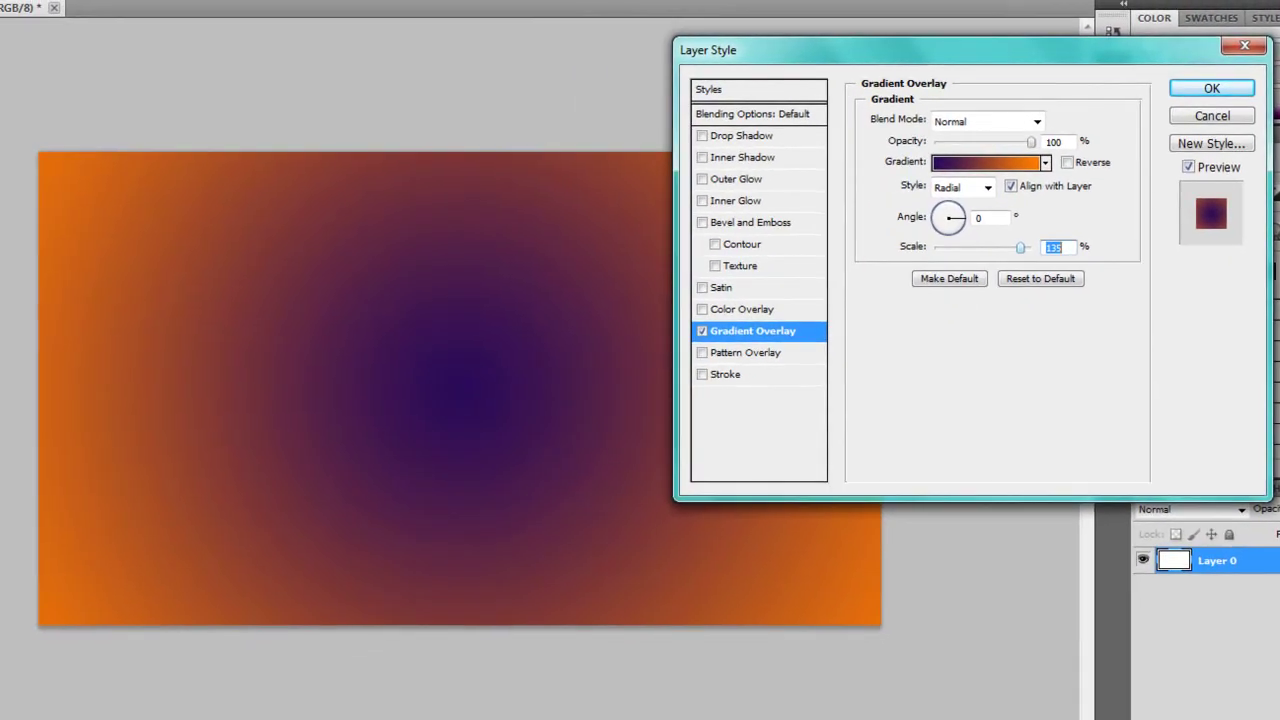
click(1022, 247)
- In the Gradient Editor, change the violet left stop to bright yellow
click(985, 162)
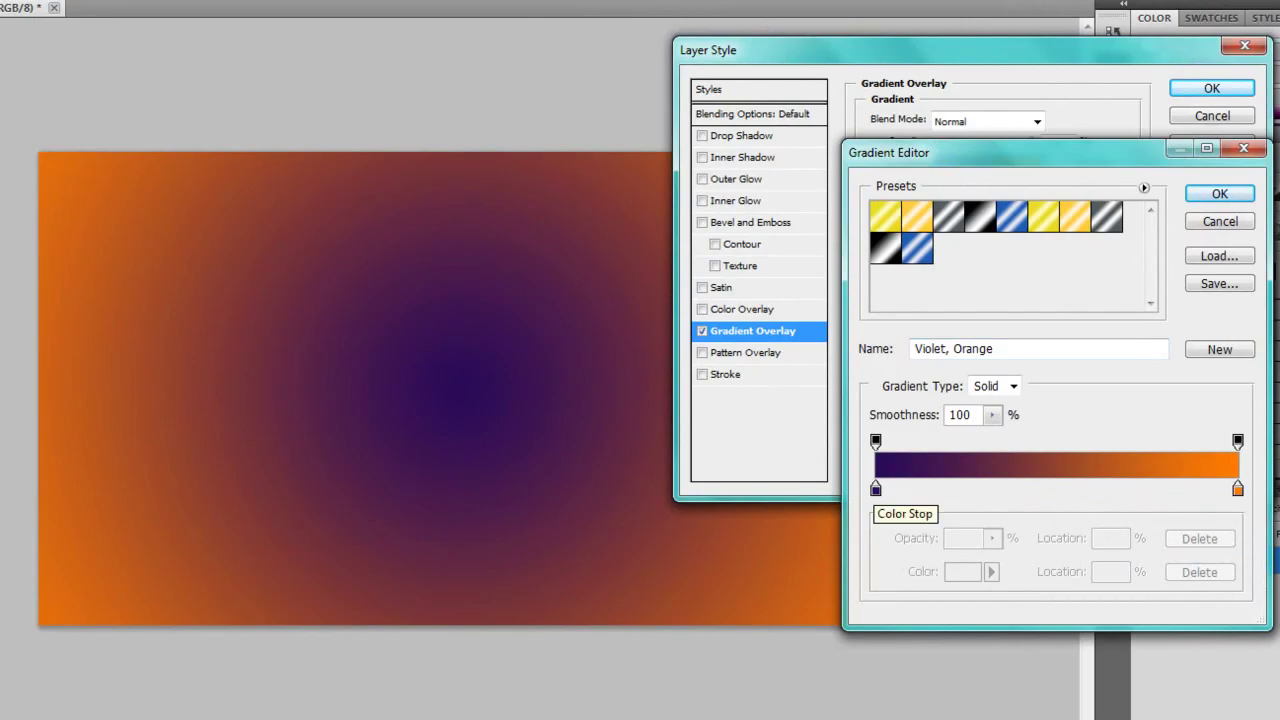
double_click(875, 488)
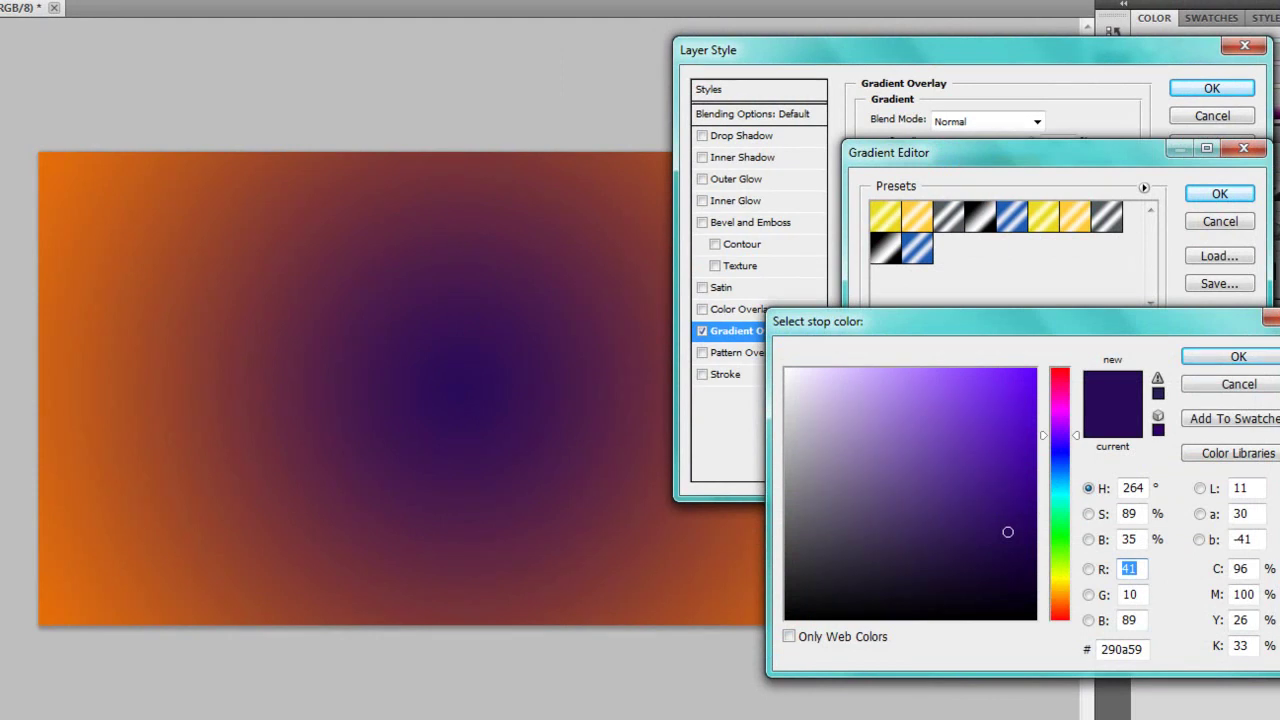
drag(1057, 506, 1057, 548)
drag(946, 451, 1024, 379)
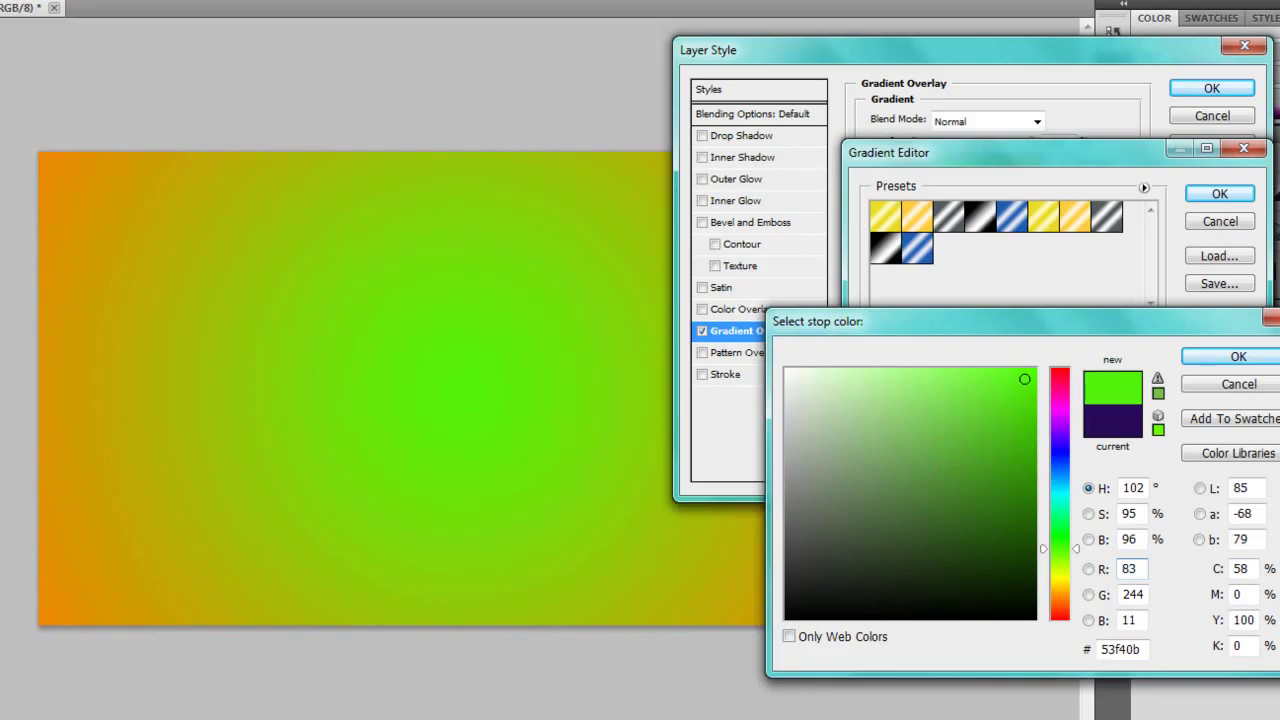
drag(1057, 548, 1057, 578)
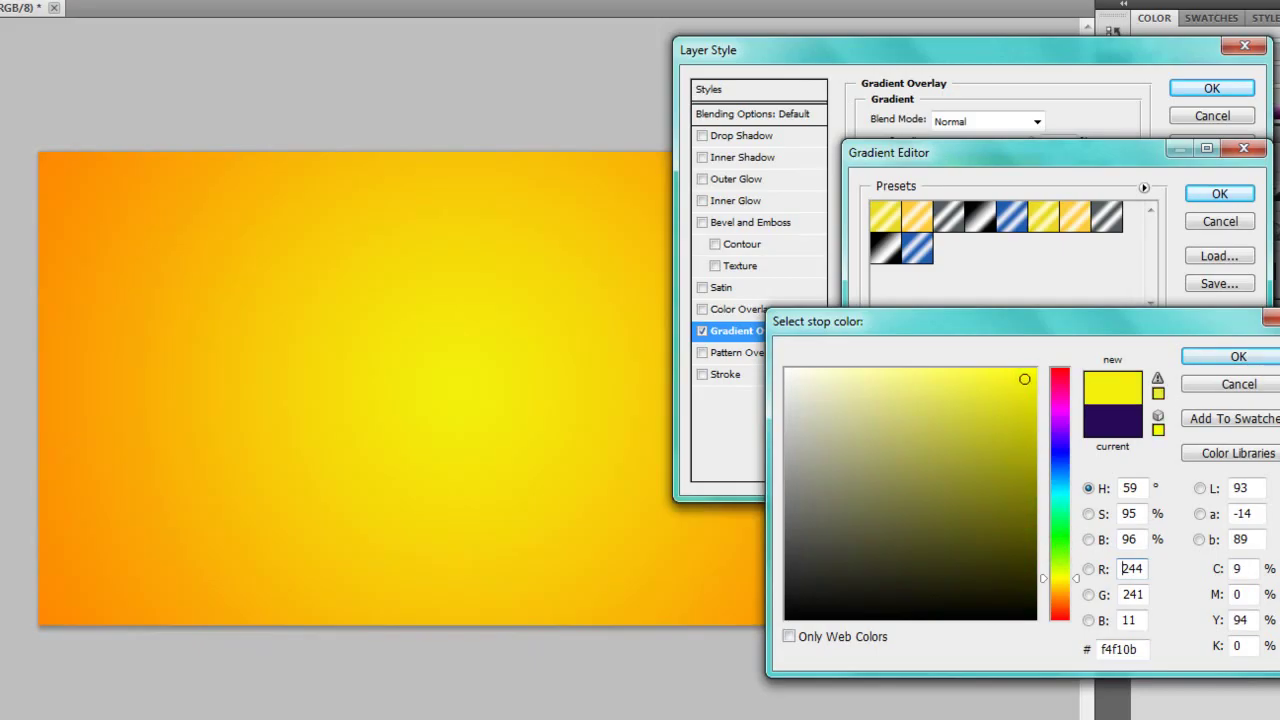
drag(1018, 385, 1030, 374)
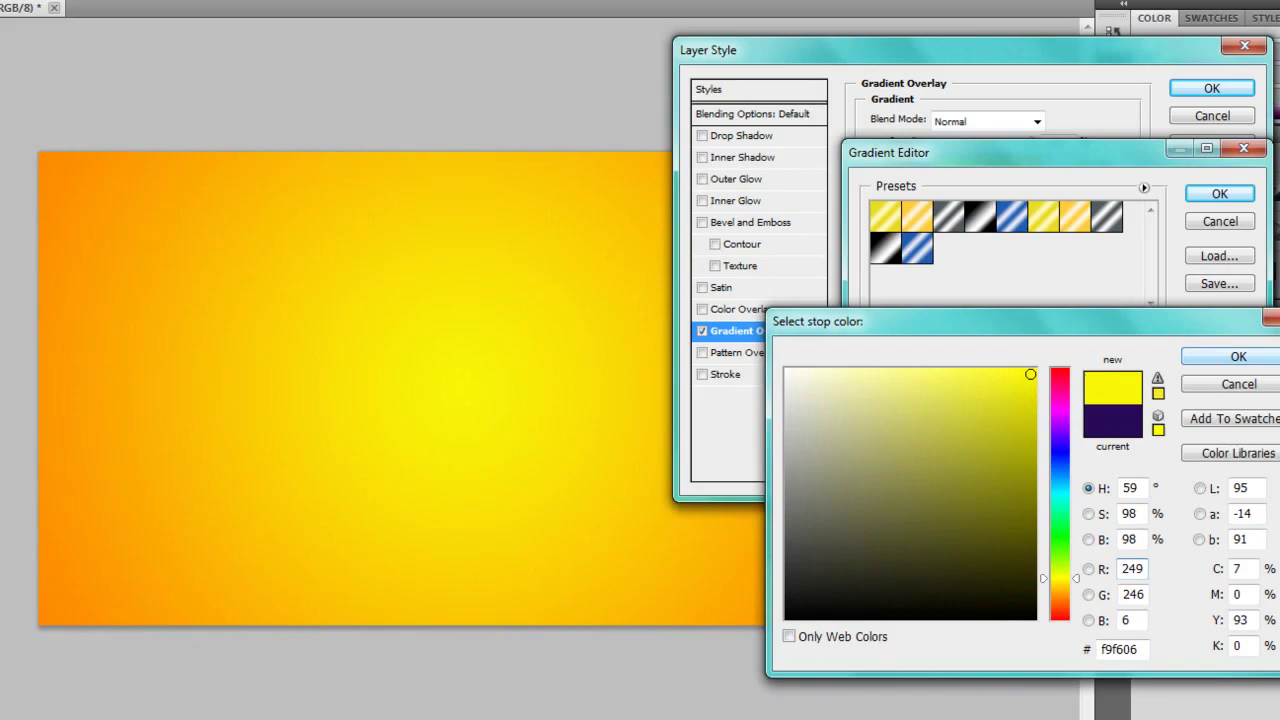
key(Return)
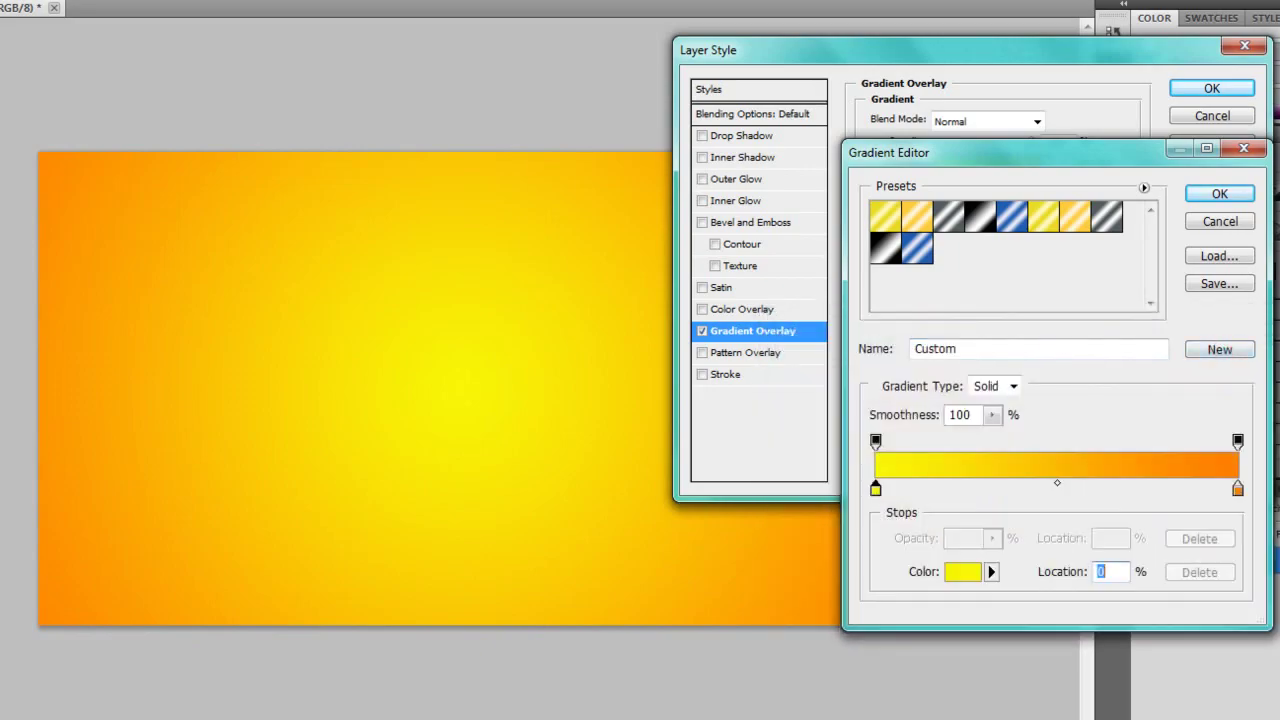
- Make the outer gradient stop dark olive and accept the edited gradient
double_click(1237, 488)
drag(1060, 538, 1060, 586)
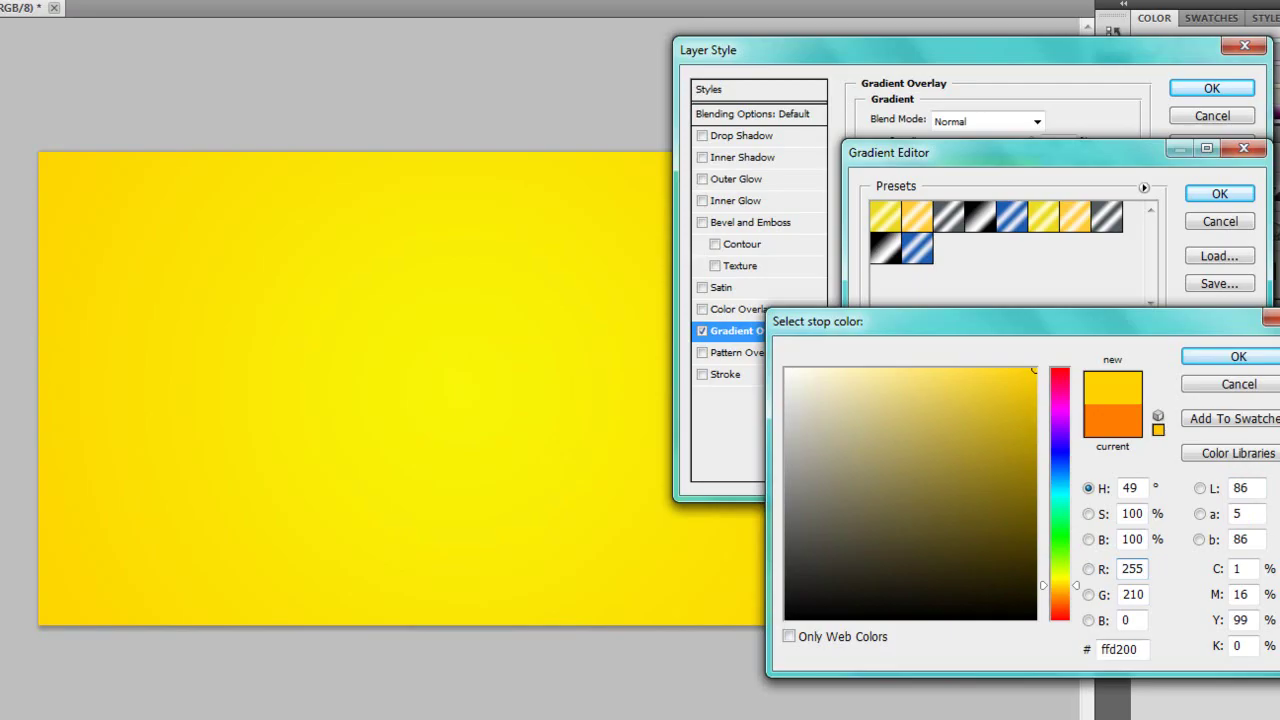
mouse_move(1034, 370)
mouse_down()
mouse_move(1023, 380)
mouse_move(1027, 474)
mouse_up()
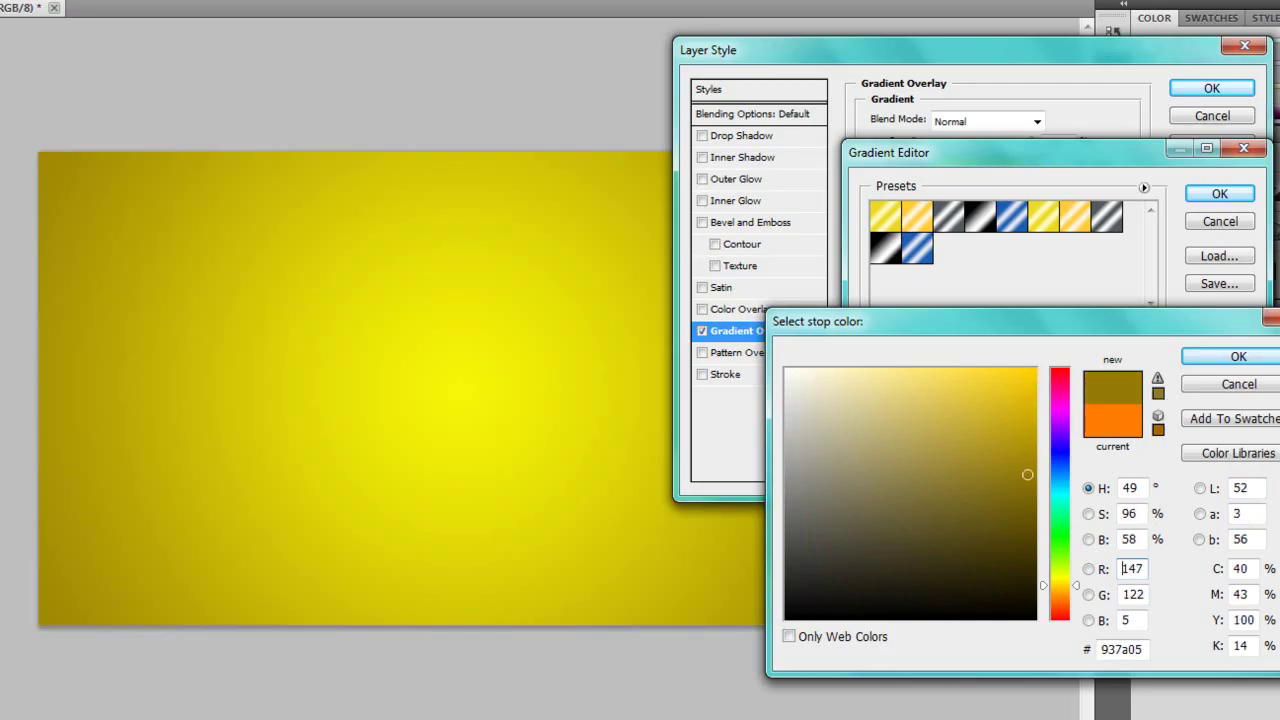
drag(1060, 586, 1060, 589)
mouse_move(1027, 474)
mouse_down()
mouse_move(1032, 362)
mouse_move(1026, 474)
mouse_move(1026, 457)
mouse_up()
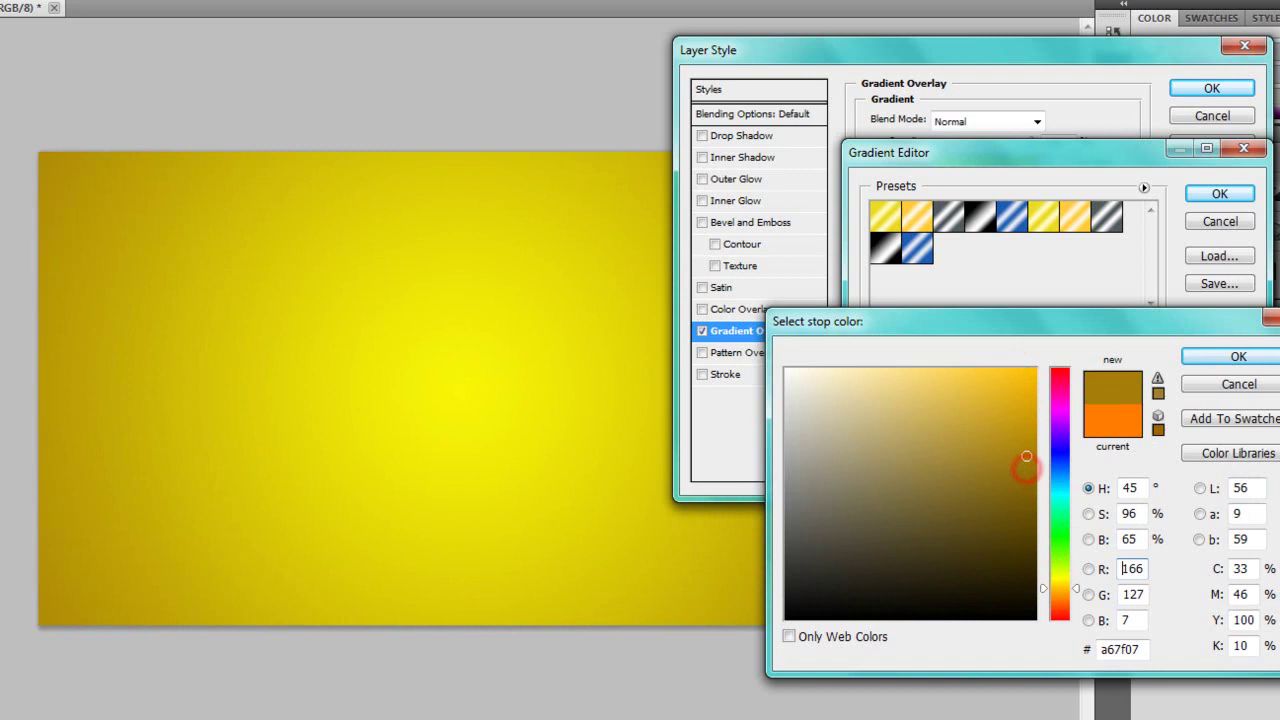
drag(1060, 589, 1060, 578)
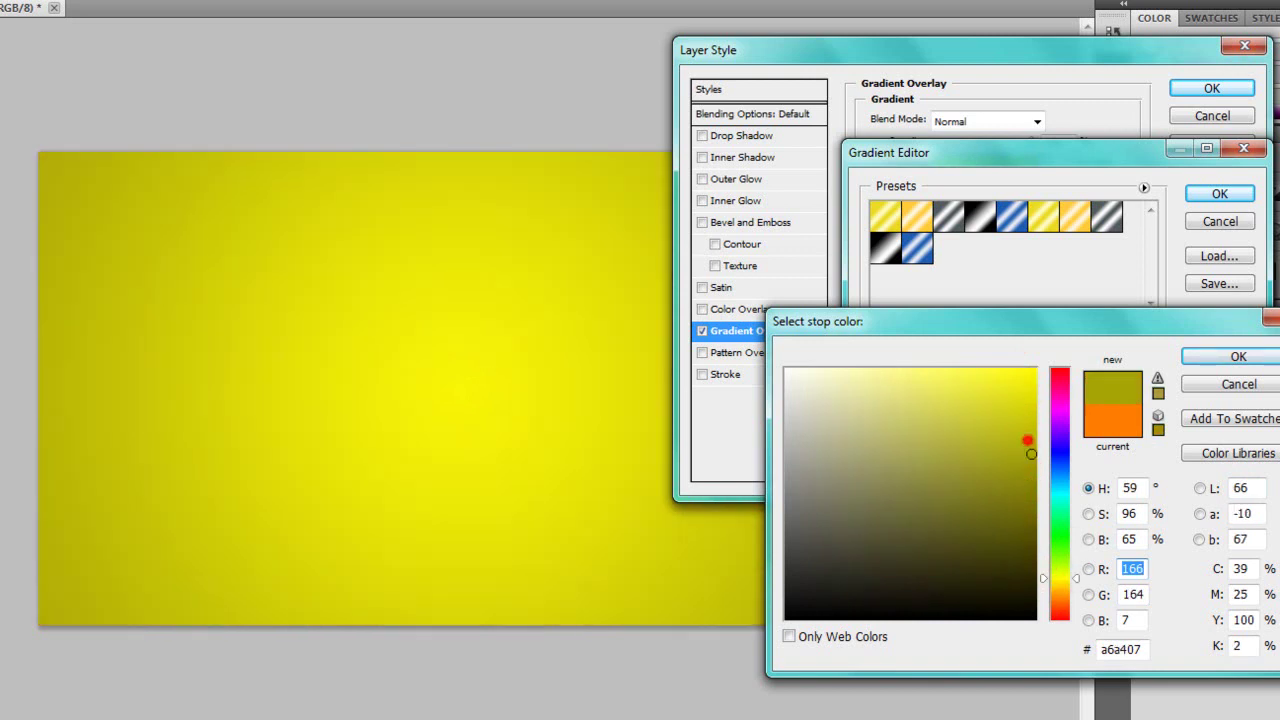
drag(1027, 440, 1028, 489)
click(1199, 355)
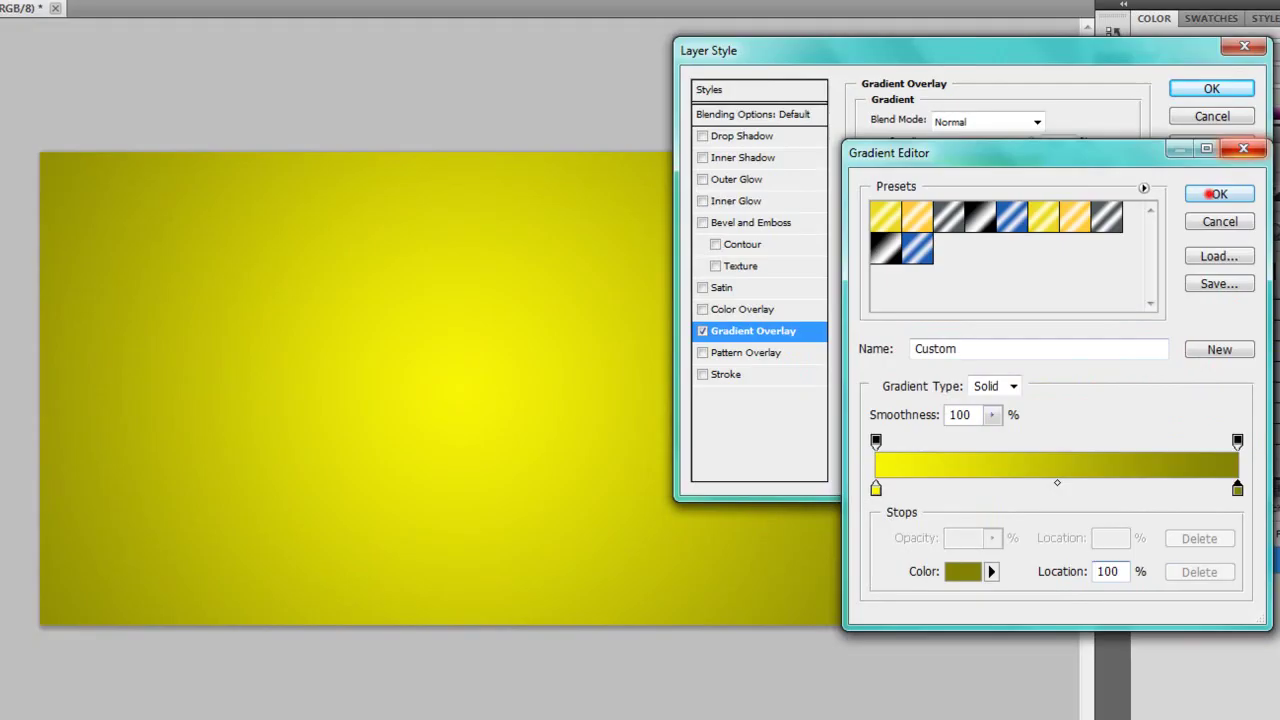
click(1212, 194)
- Apply the gradient overlay and set up the Type tool with Bebas Neue font
click(1211, 88)
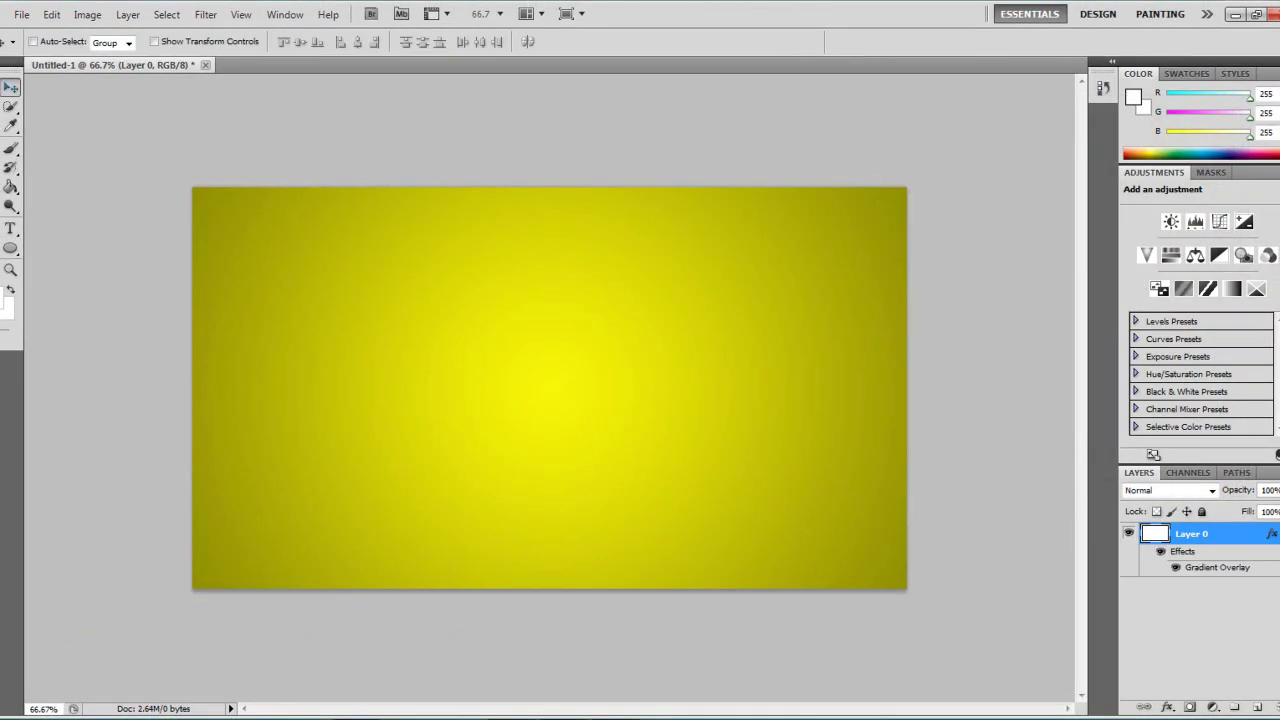
click(10, 88)
key(t)
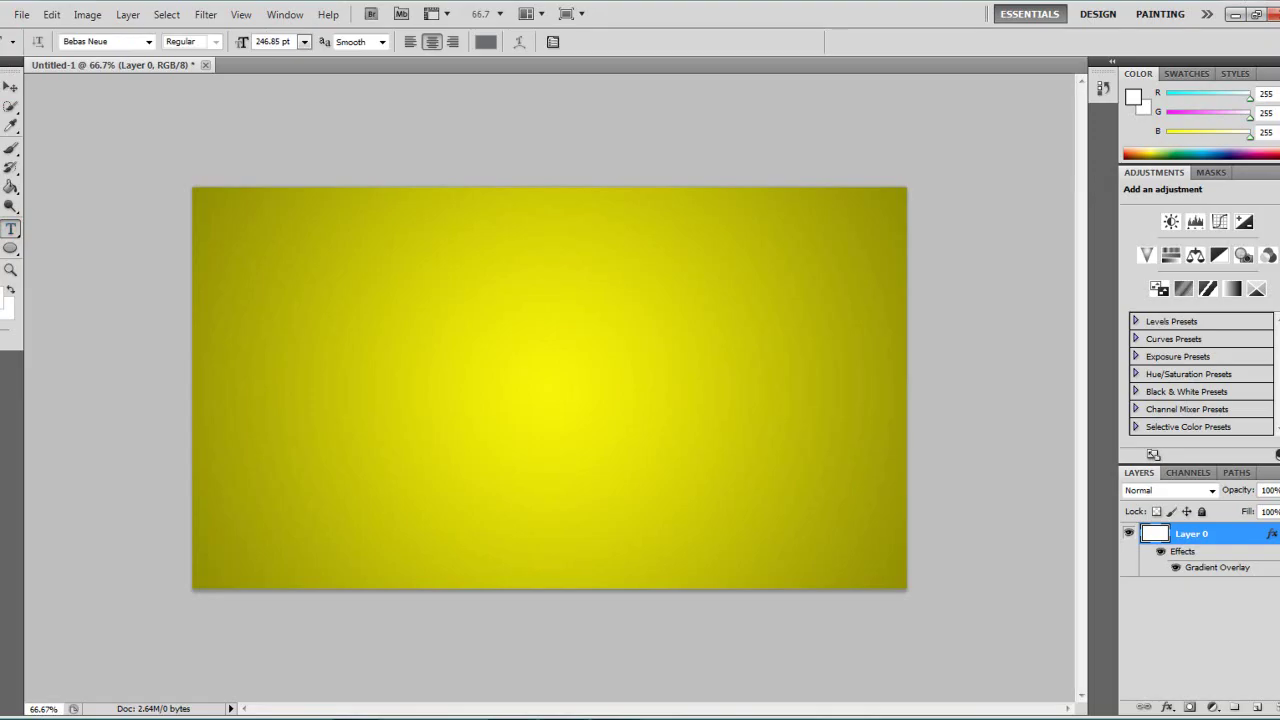
click(148, 41)
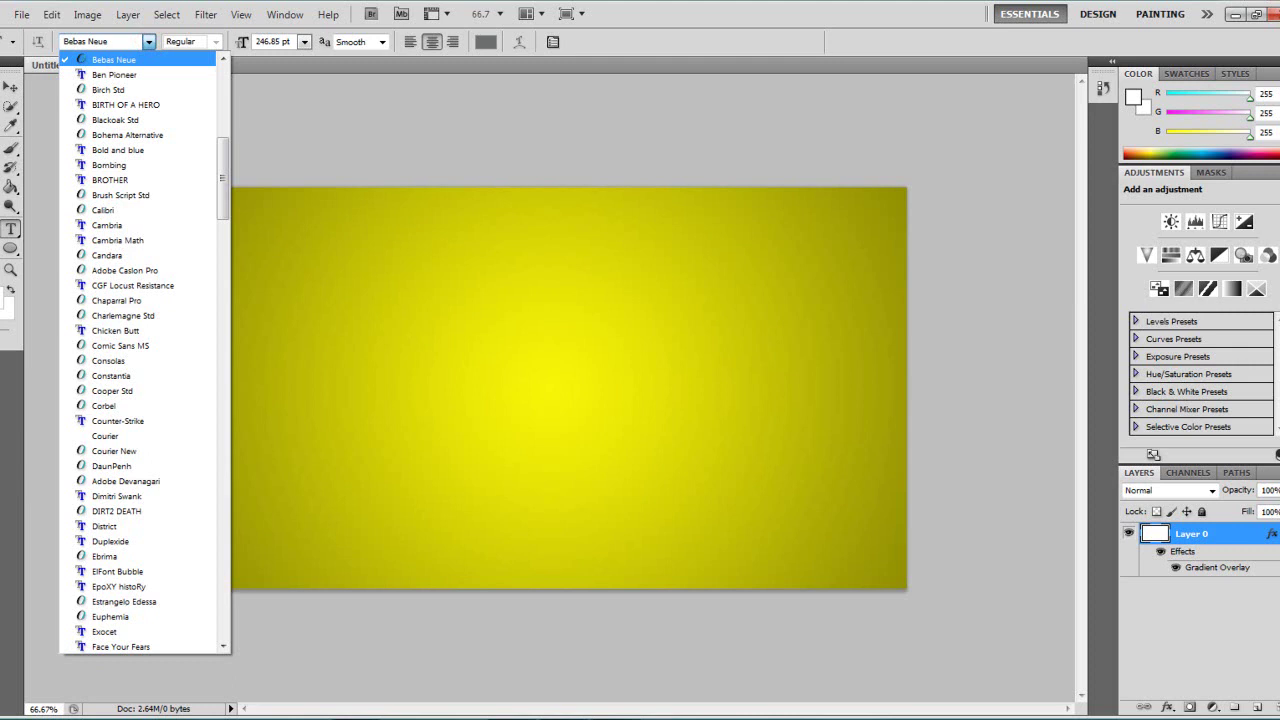
click(134, 60)
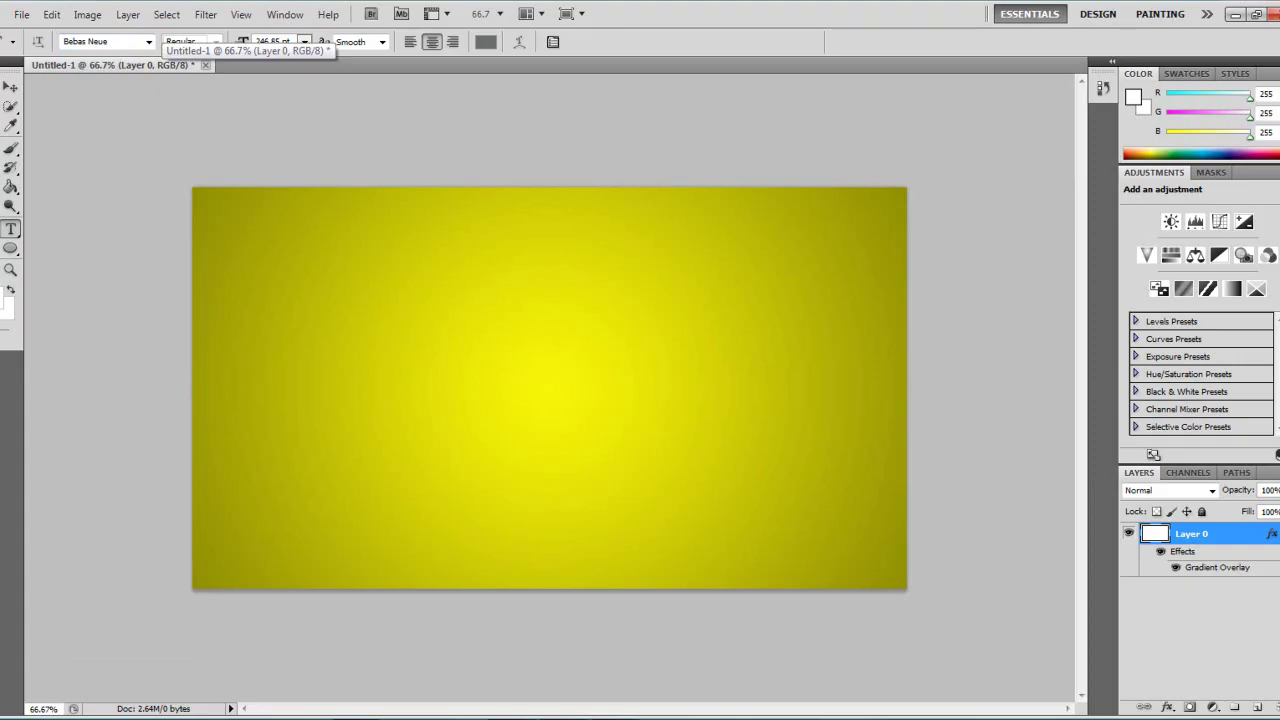
click(148, 41)
mouse_move(223, 150)
mouse_down()
mouse_move(223, 194)
mouse_move(223, 160)
mouse_up()
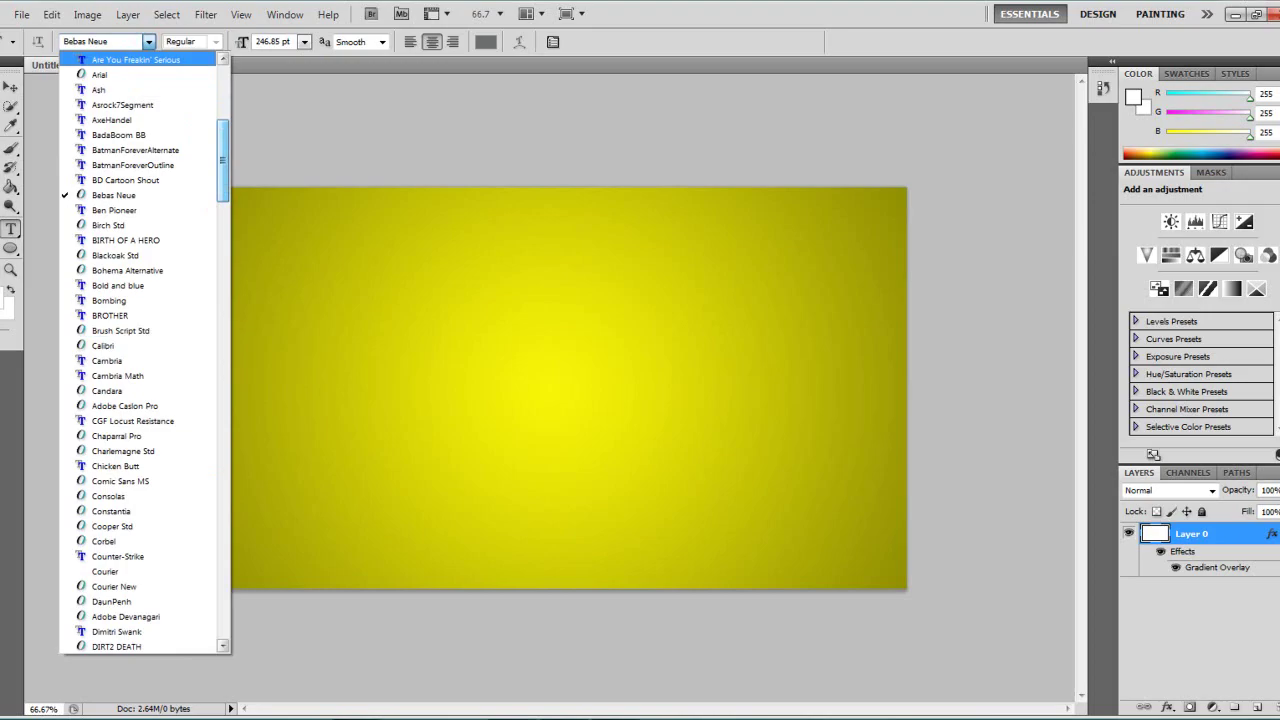
key(Escape)
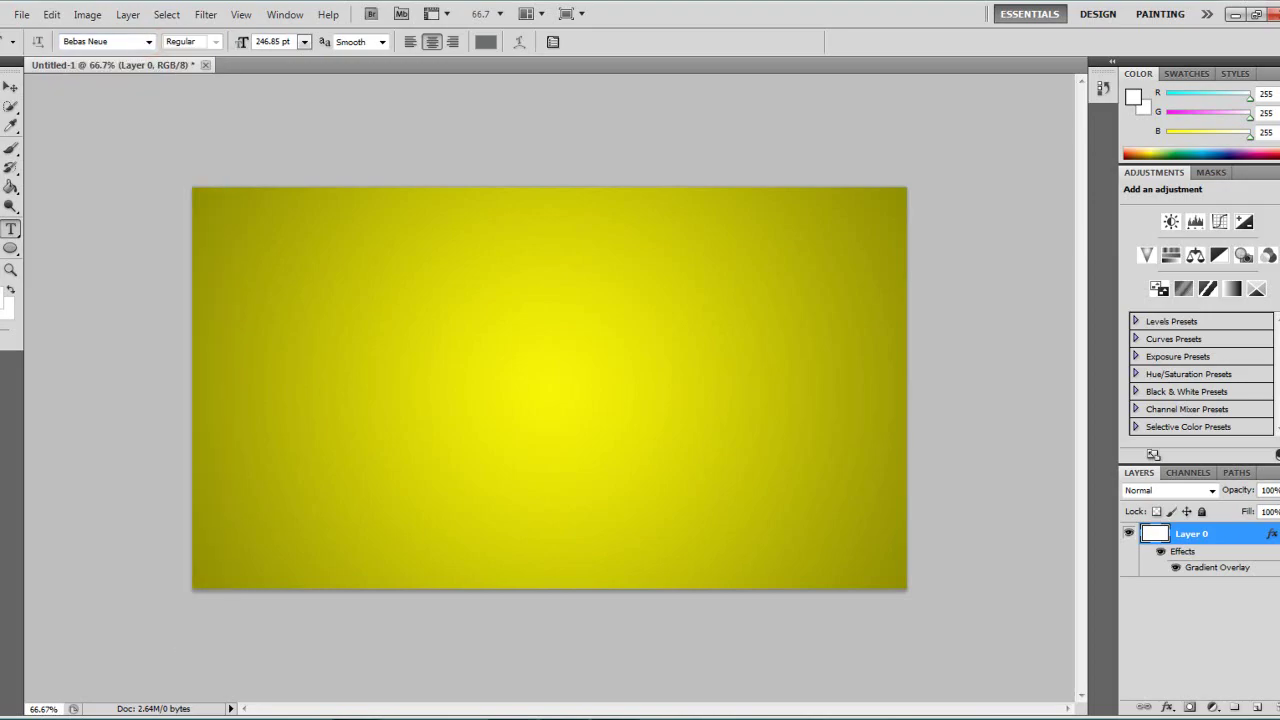
- Type 'GOLDEN' near the top-left, then start 'KEYBLADE' on a line below
click(234, 270)
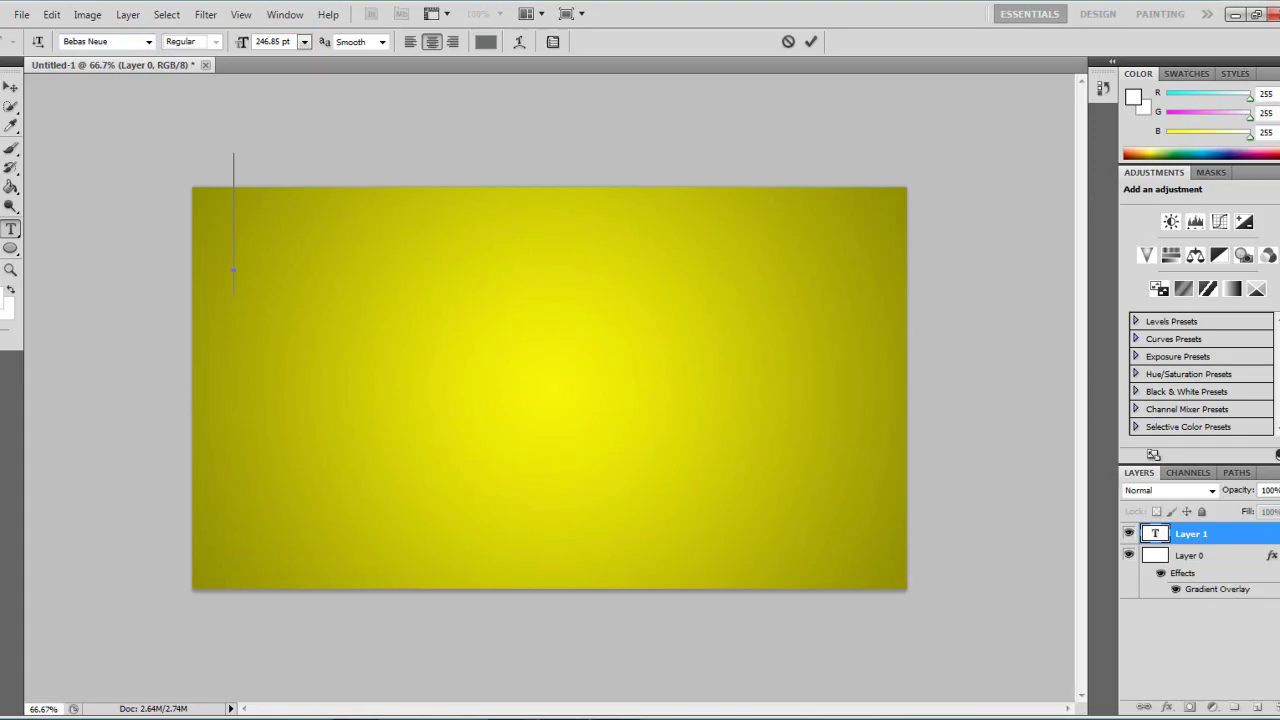
text(GO)
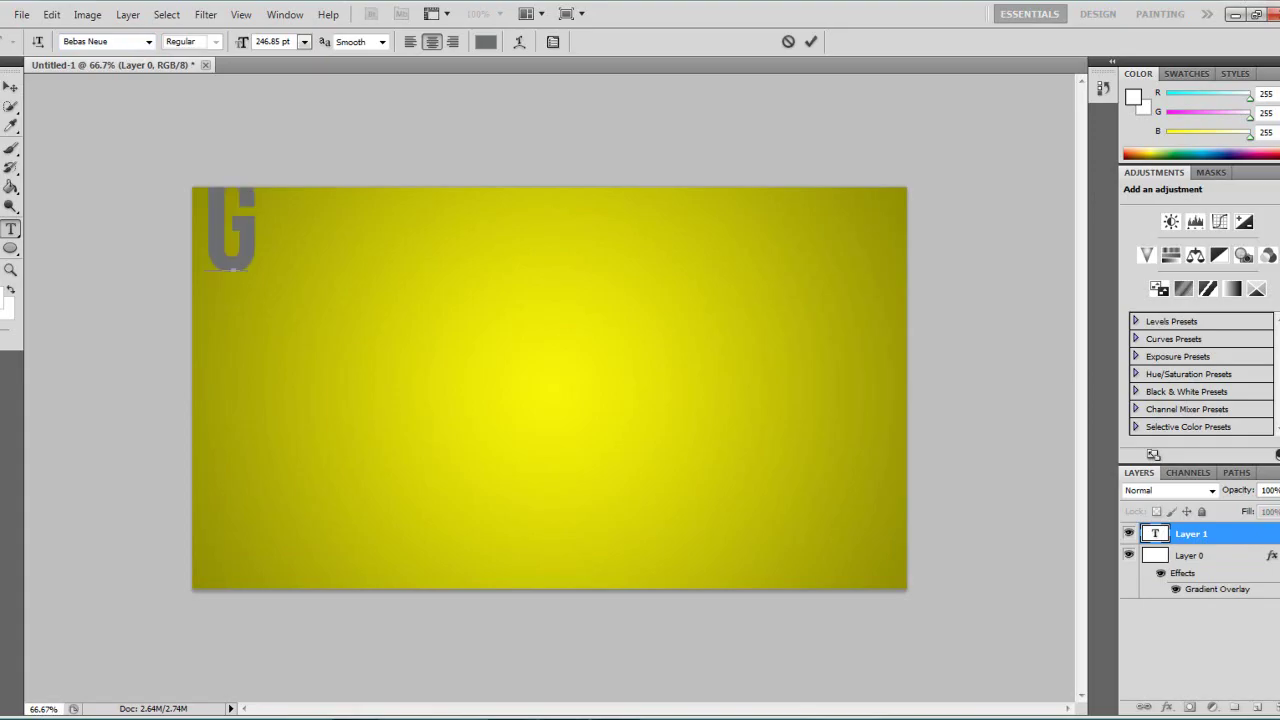
text(LDEN)
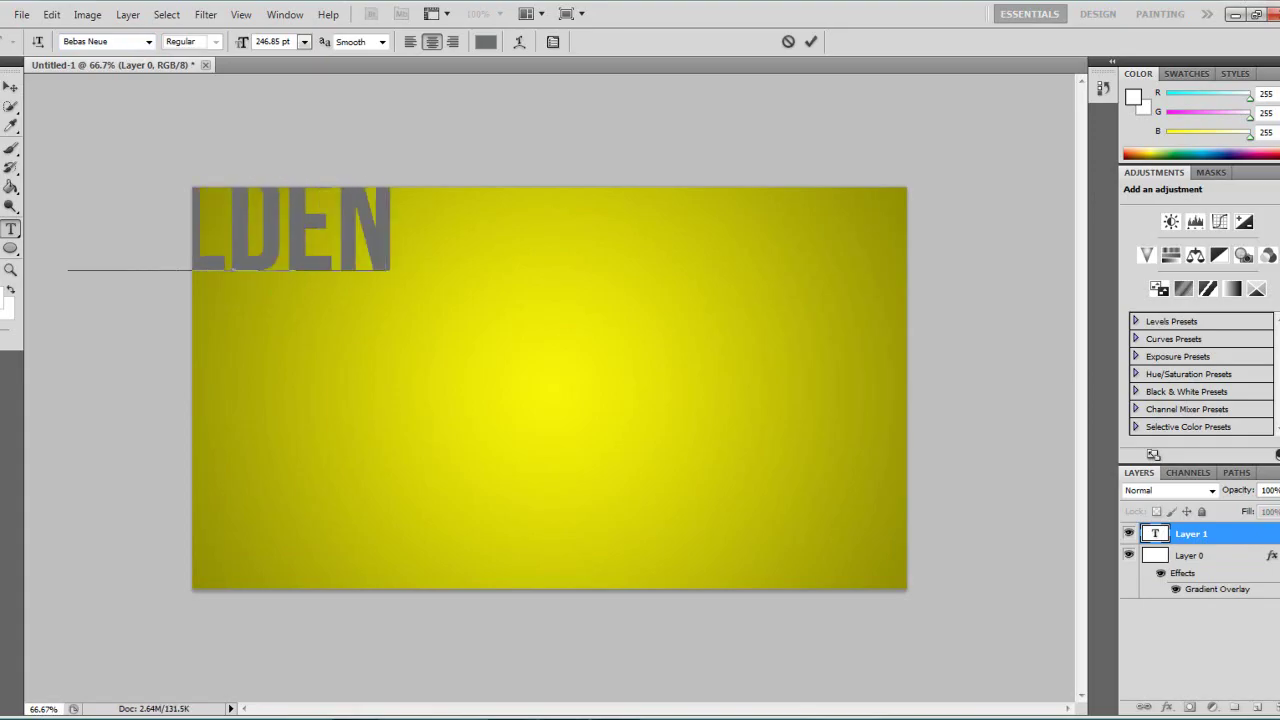
drag(340, 137, 346, 129)
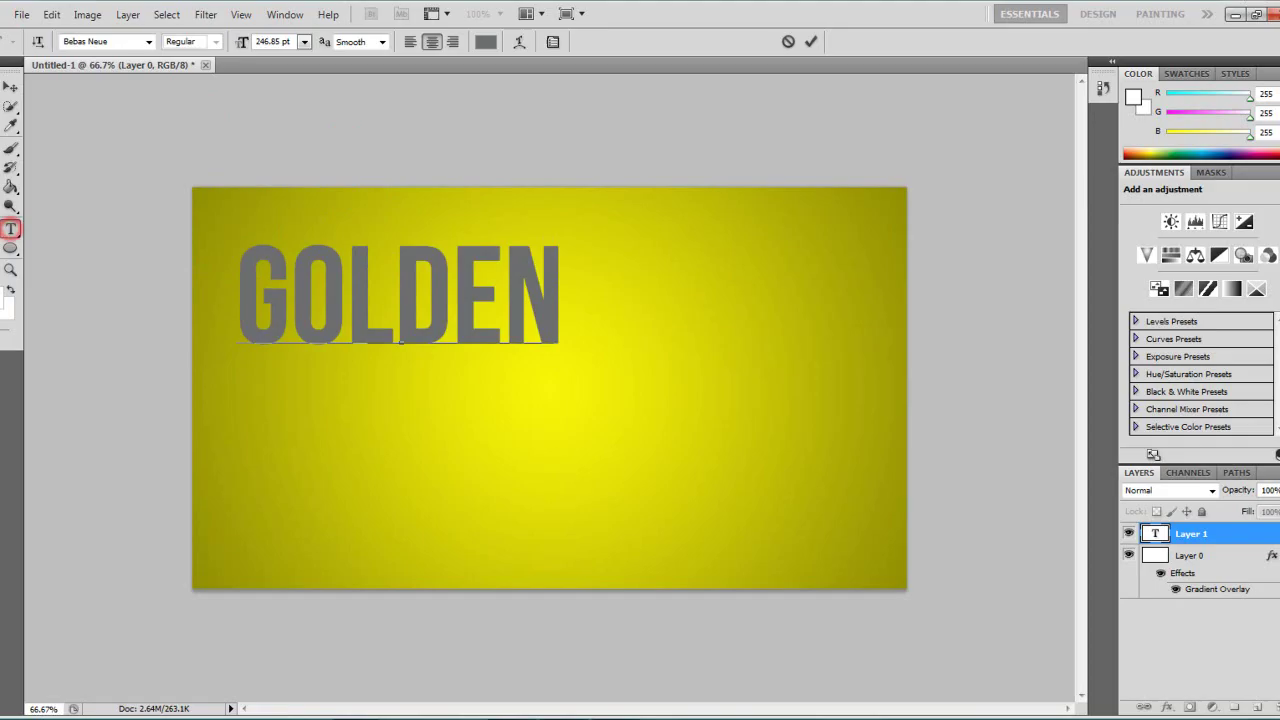
click(11, 87)
click(11, 228)
click(231, 529)
text(KEYB)
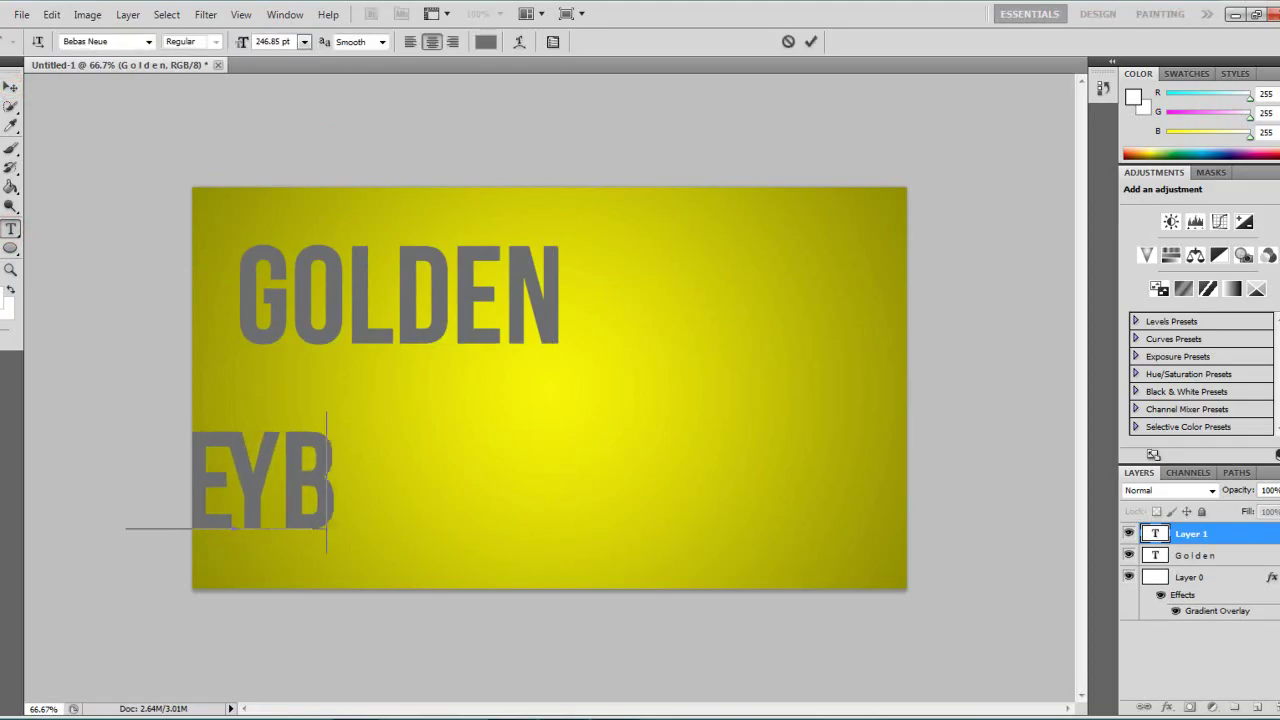
text(L)
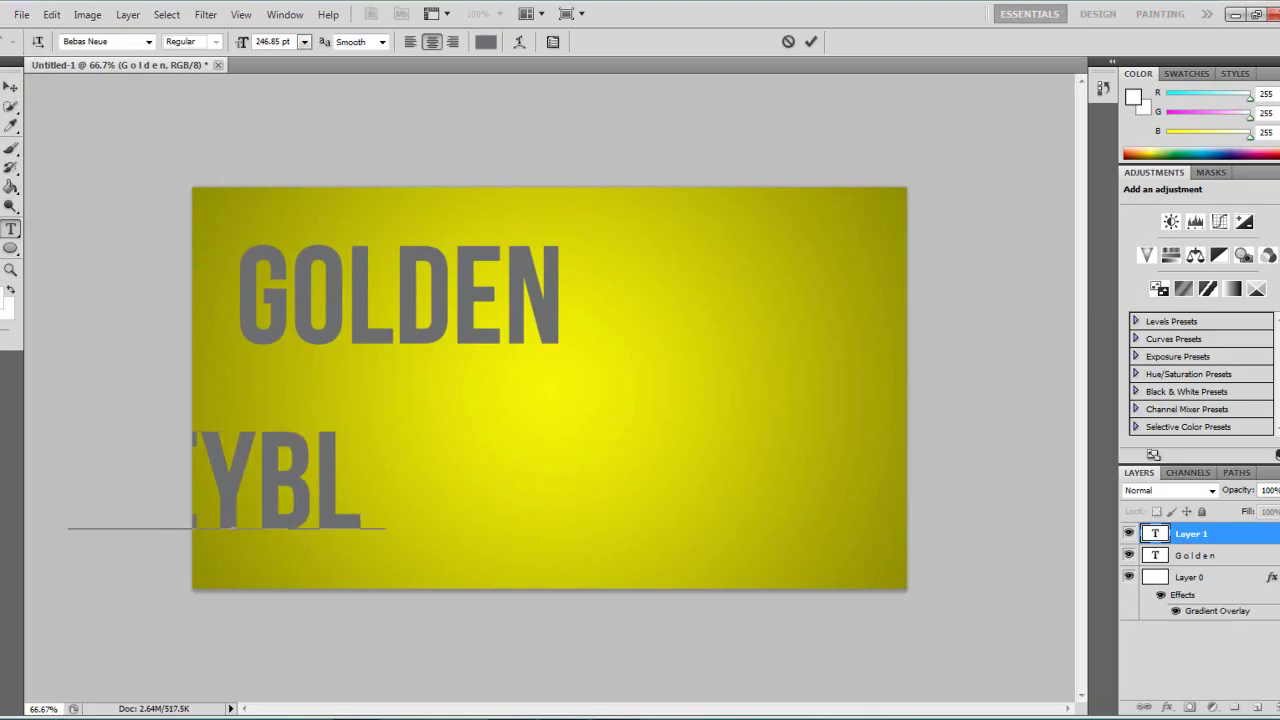
text(ADE)
- Free Transform the KEYBLADE text to move it right fully onto the canvas
click(51, 14)
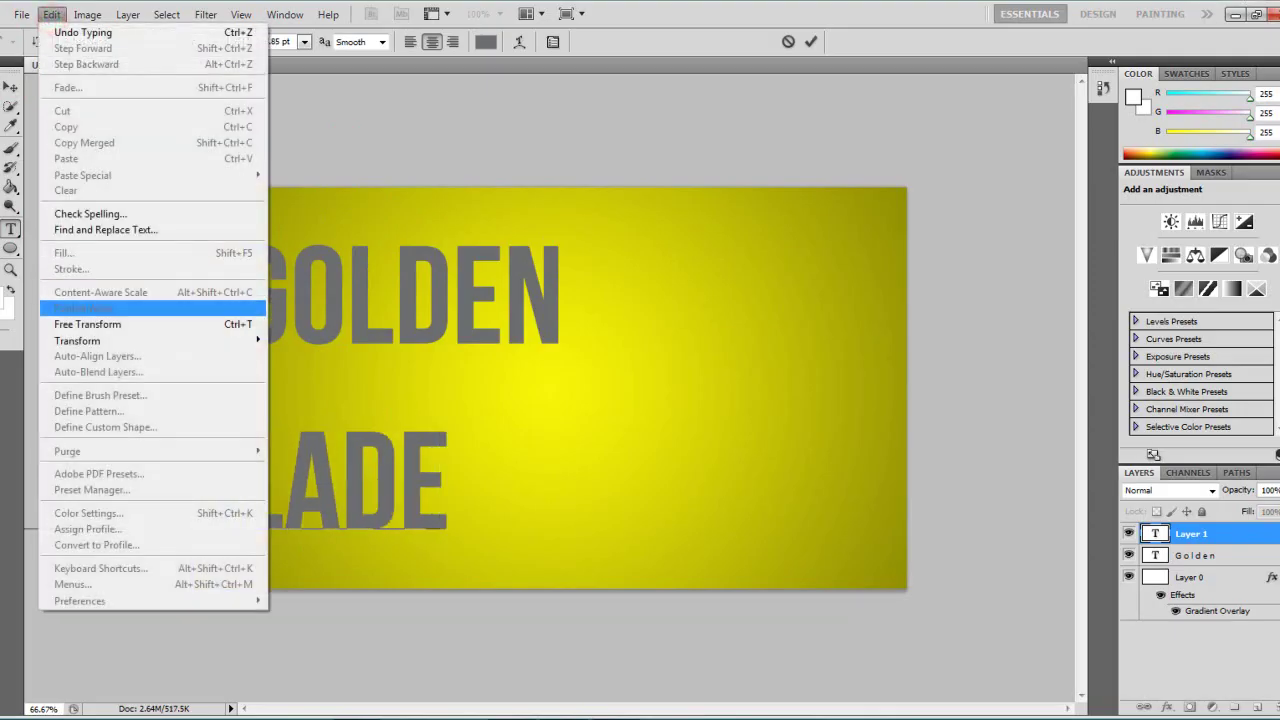
click(87, 325)
drag(295, 483, 424, 480)
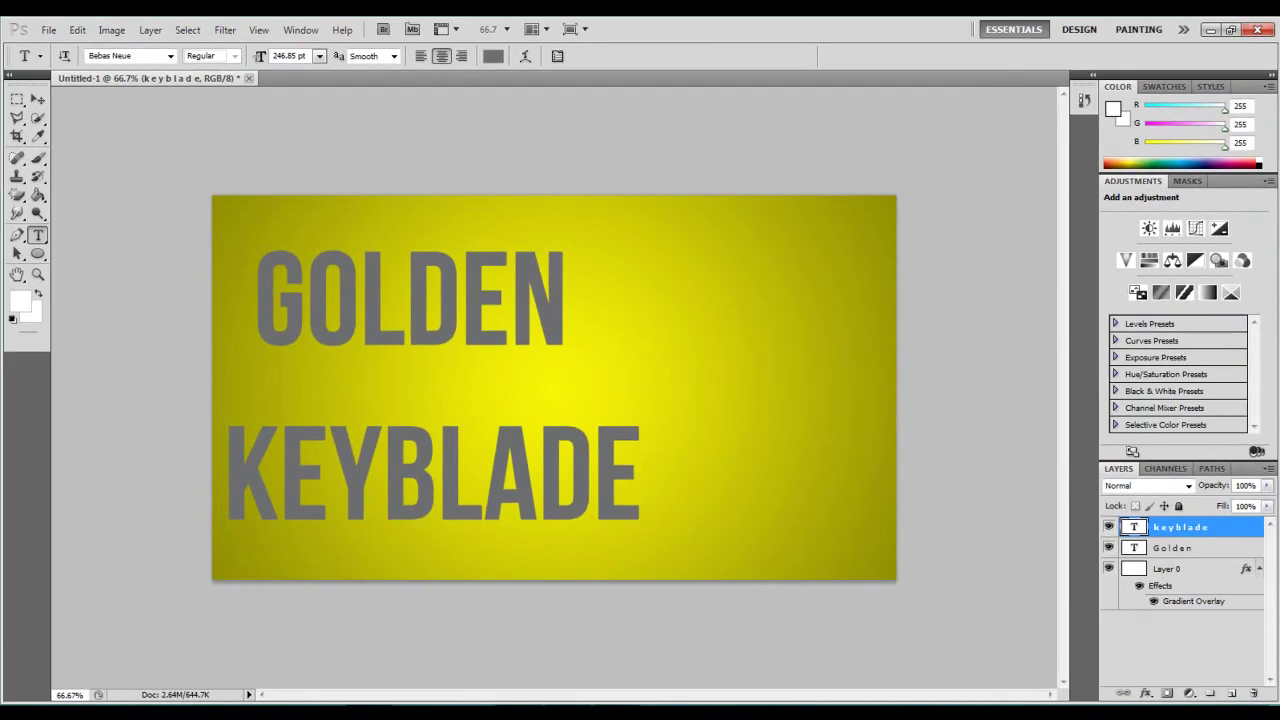
- Move GOLDEN down and KEYBLADE up into a tight two-line stack
click(37, 99)
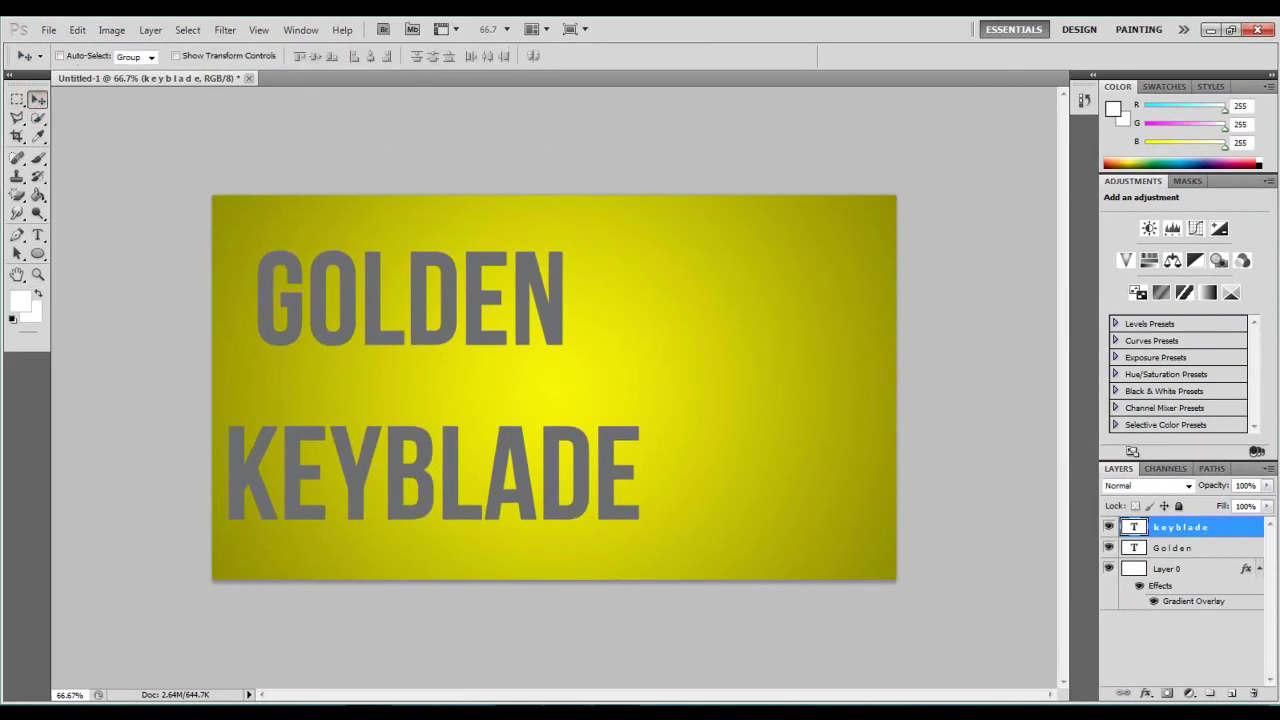
click(1213, 546)
drag(403, 311, 408, 346)
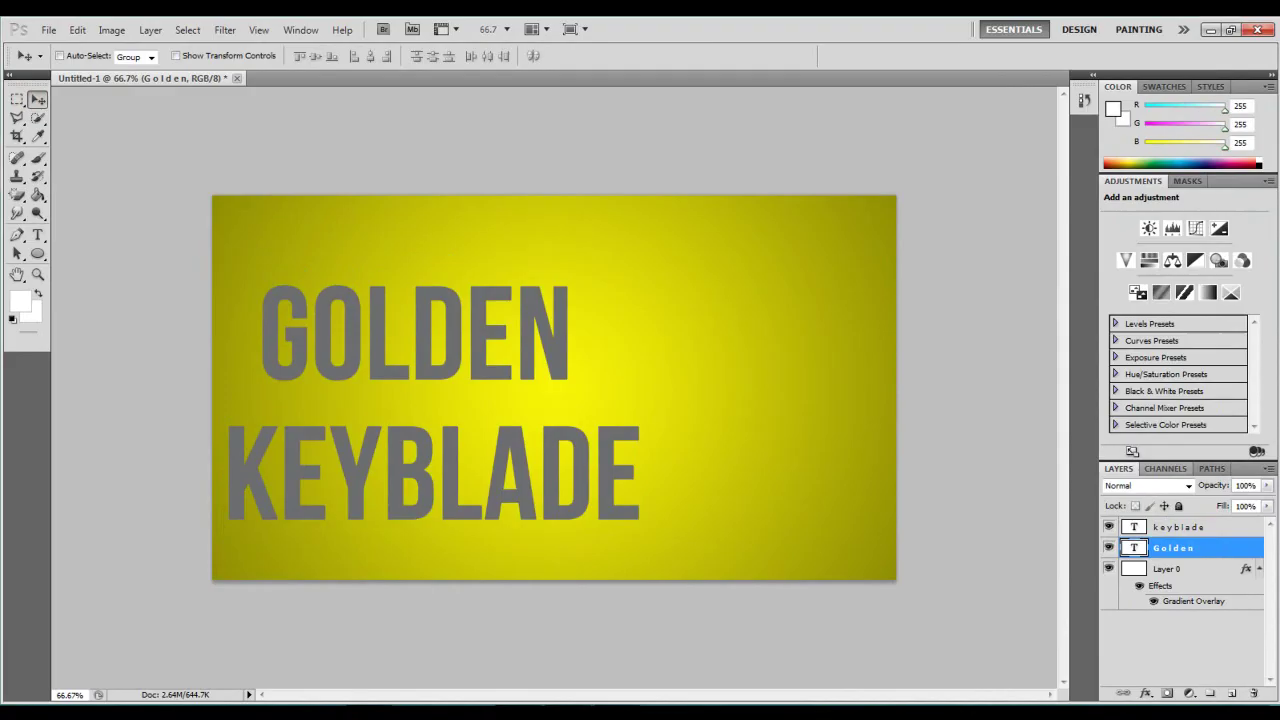
click(1218, 522)
drag(414, 491, 410, 474)
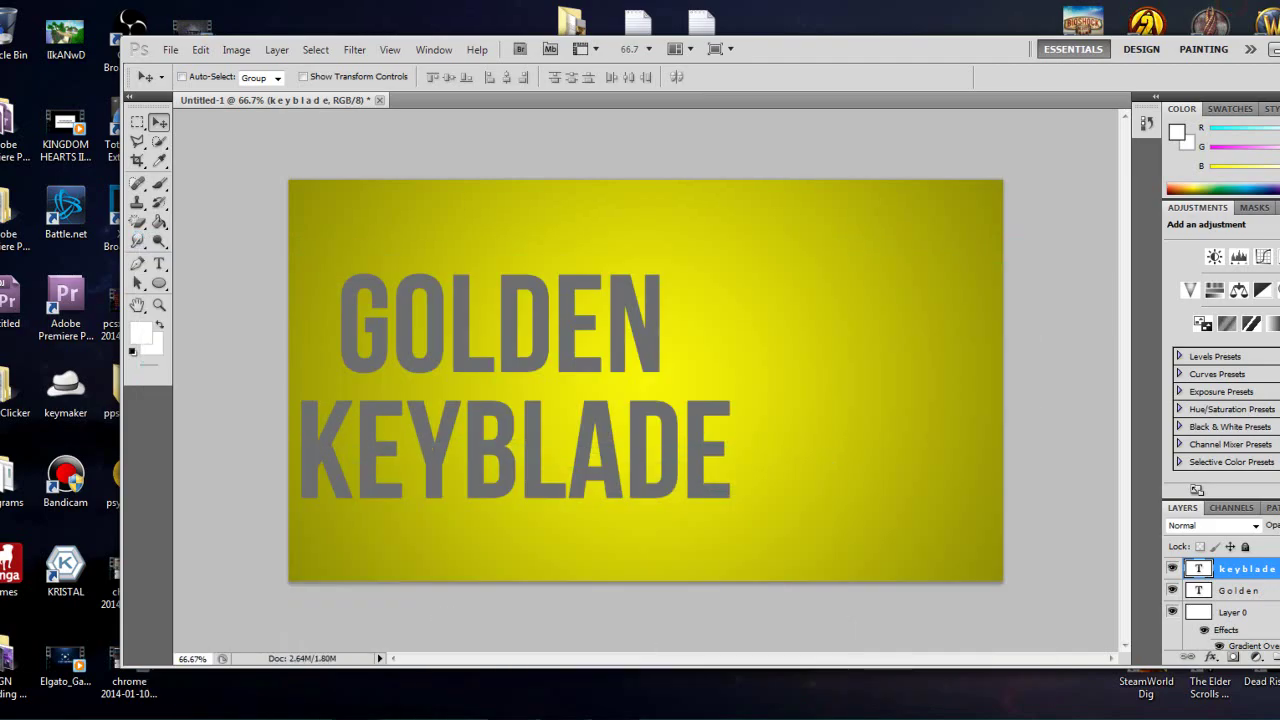
- Drag the keyblade image from the desktop onto the canvas and commit it on the right side
drag(850, 49, 1075, 47)
drag(192, 120, 870, 380)
double_click(1086, 47)
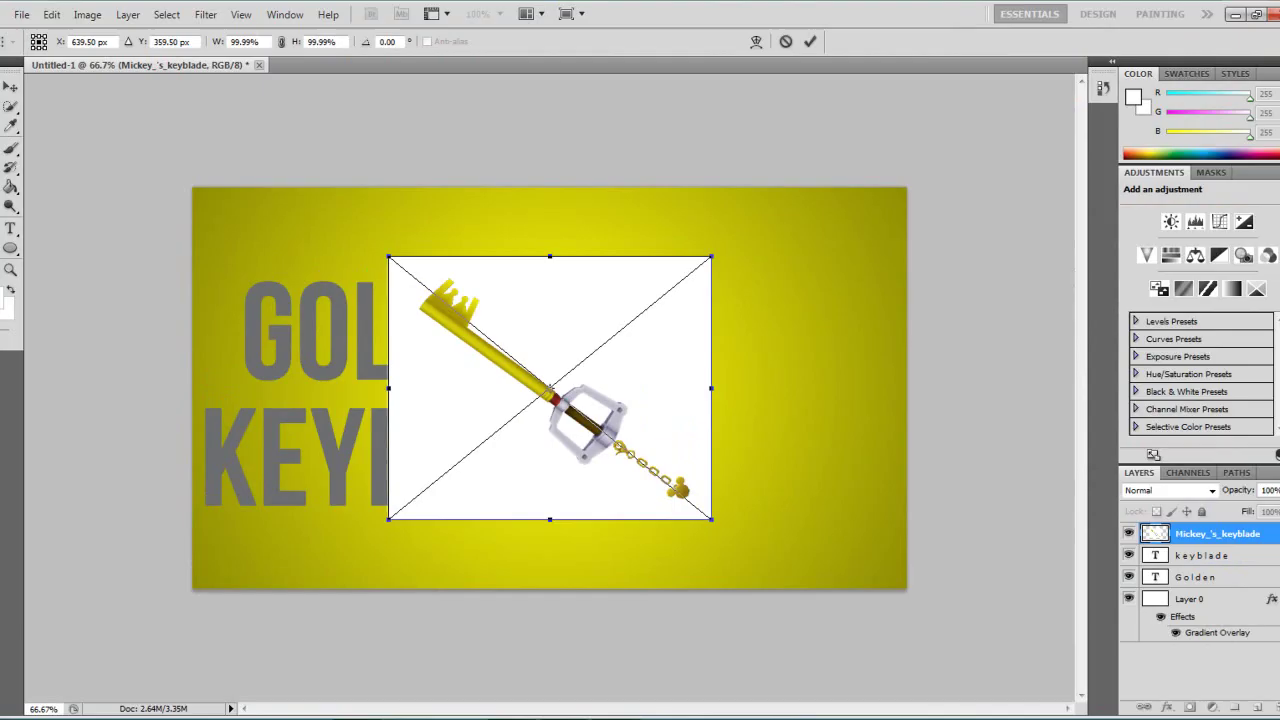
drag(482, 318, 652, 304)
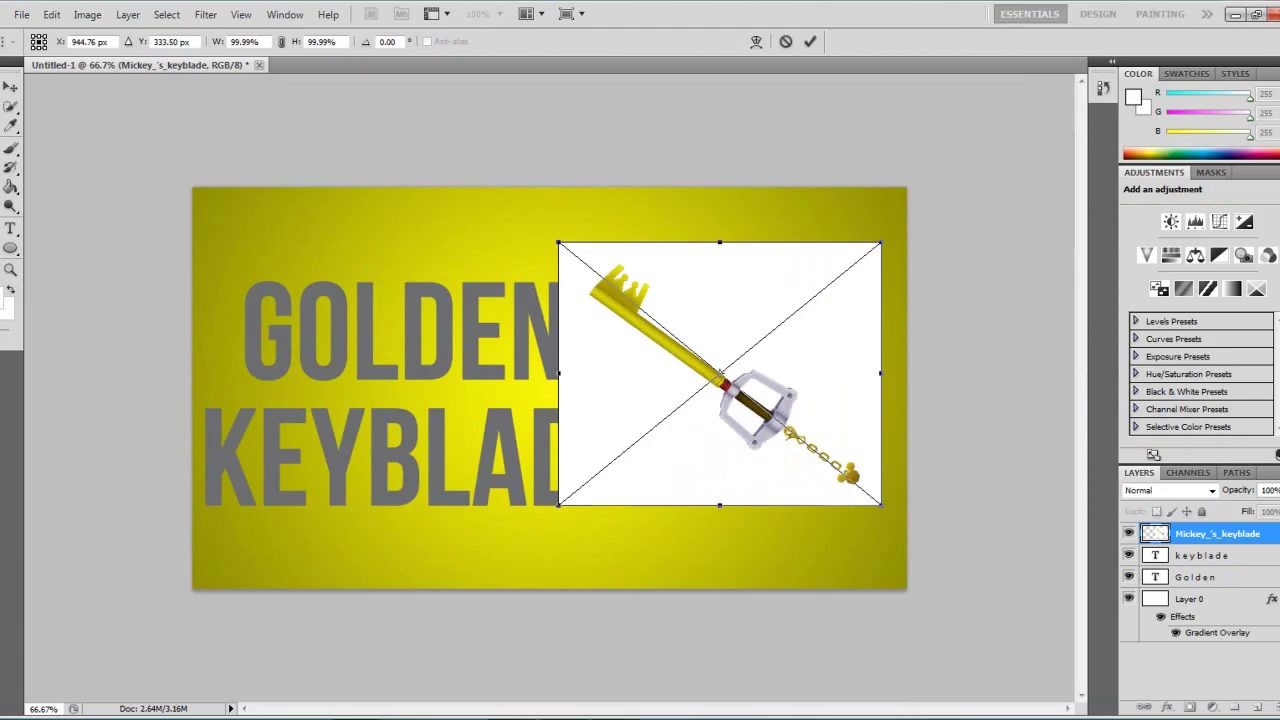
key(Return)
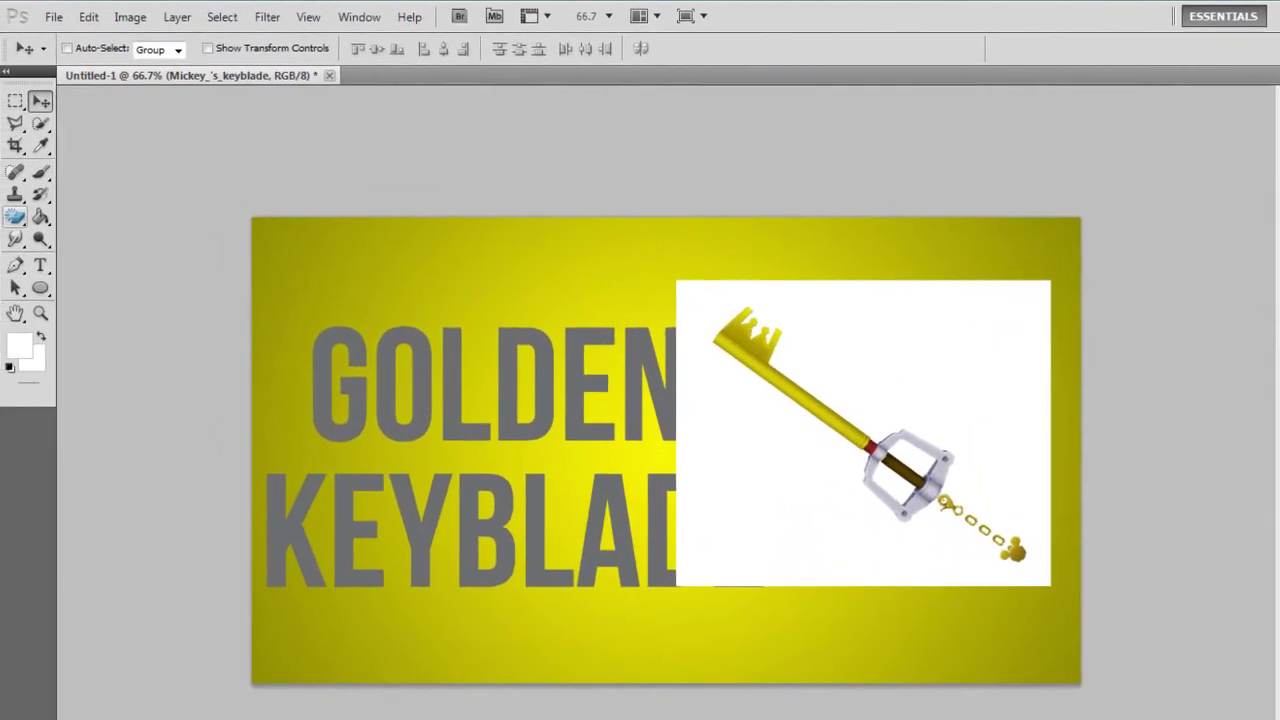
- Choose the Magic Eraser Tool and rasterize the keyblade smart object to erase its white backdrop
click(0, 189)
click(22, 226)
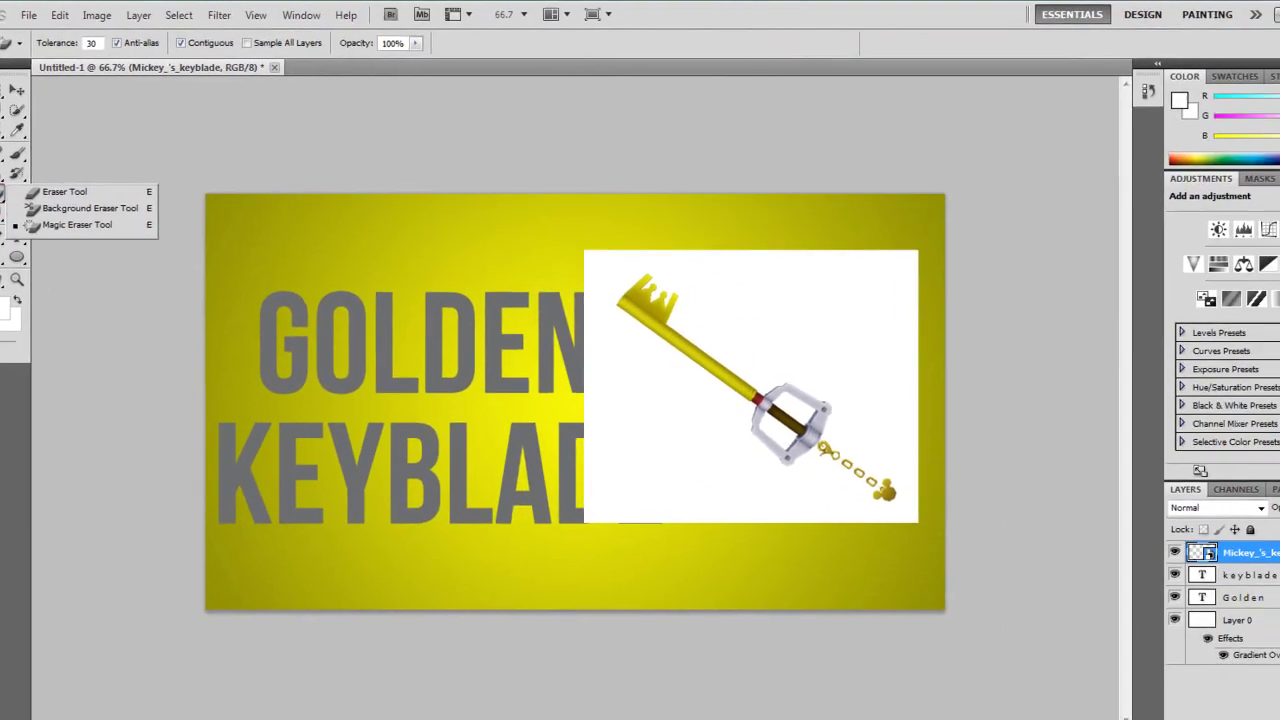
click(100, 257)
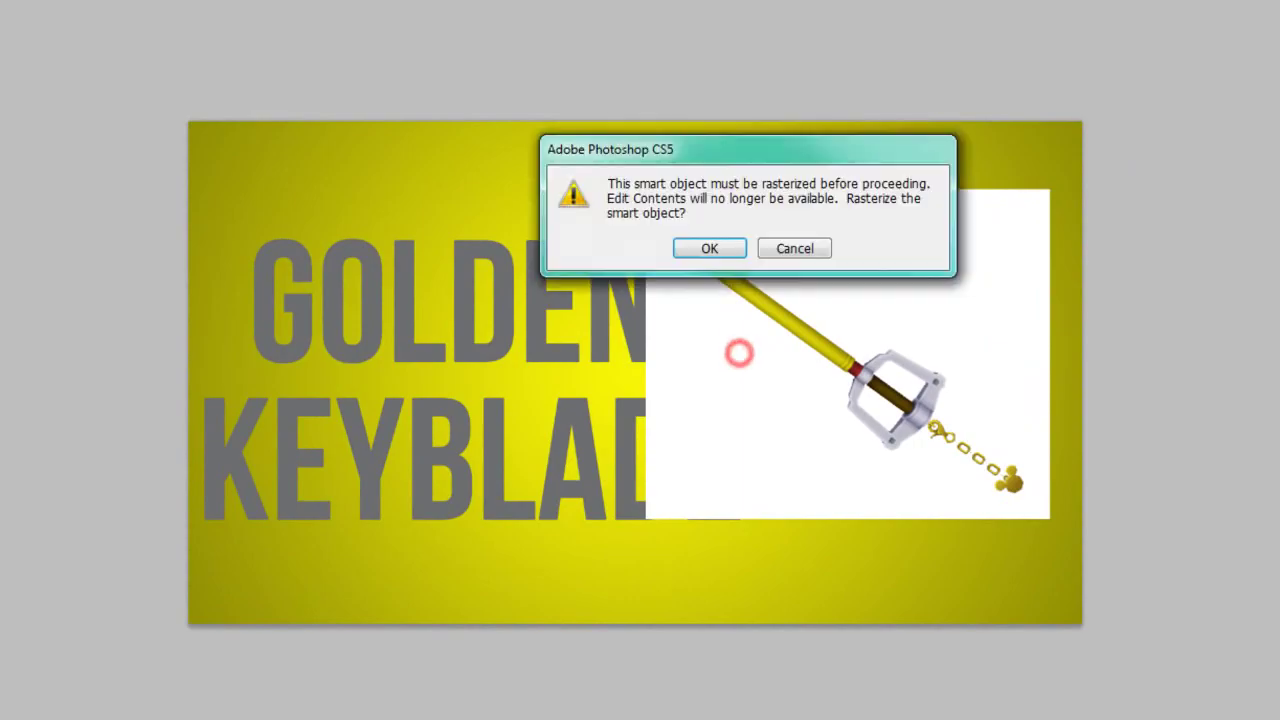
click(709, 248)
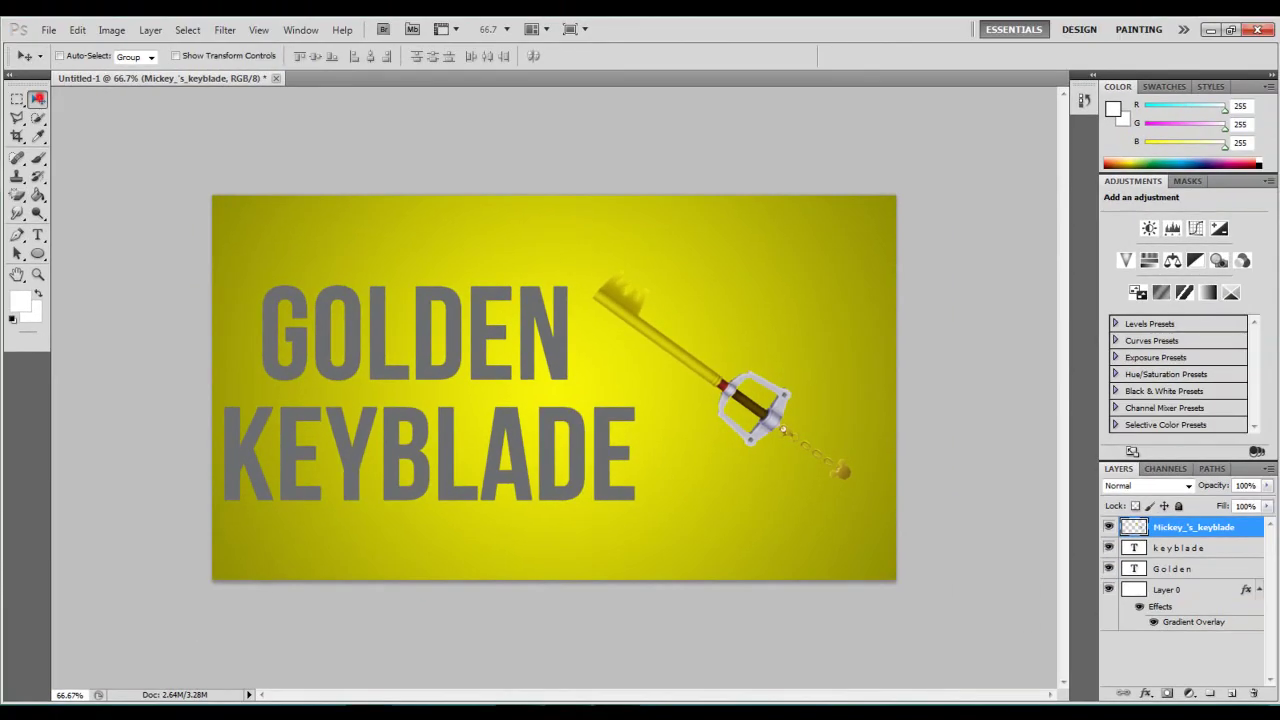
- Scale the keyblade to about 138%, rotate it 14.5° clockwise, and place it beside the title
drag(725, 393, 745, 413)
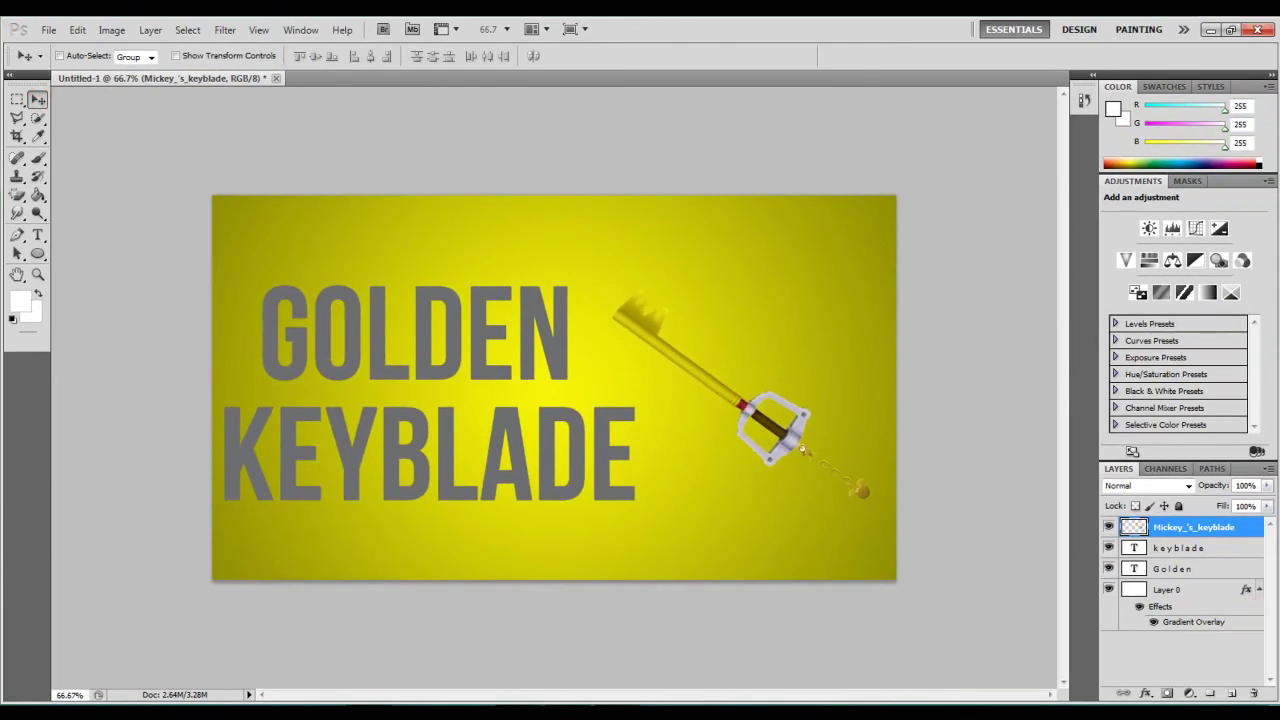
drag(802, 450, 800, 449)
click(77, 29)
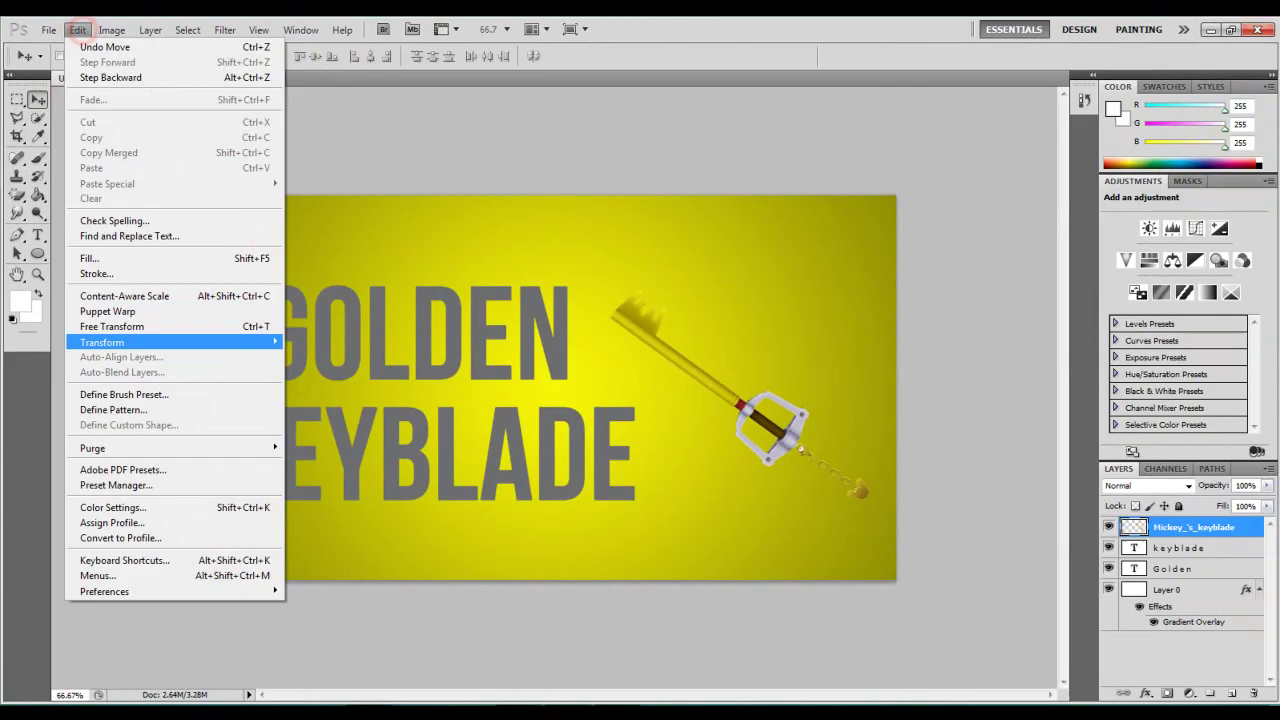
click(145, 330)
drag(870, 290, 943, 246)
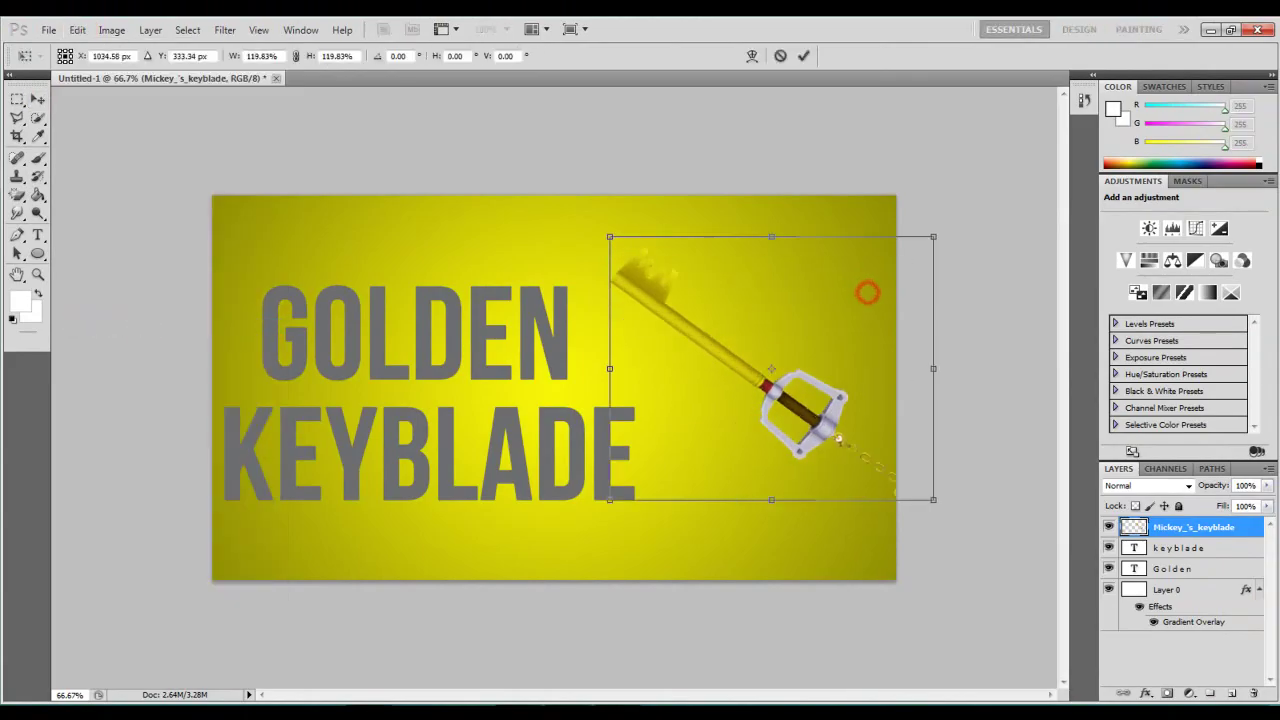
drag(815, 384, 760, 382)
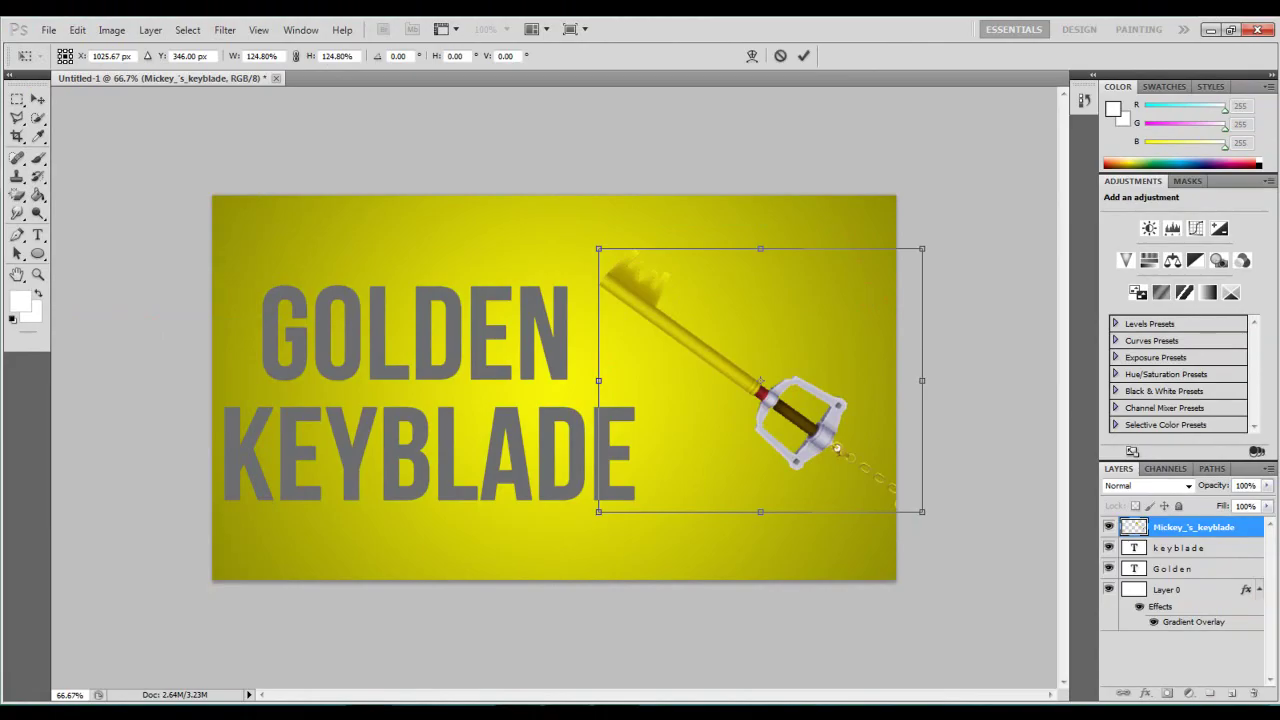
drag(930, 242, 952, 290)
drag(777, 375, 752, 389)
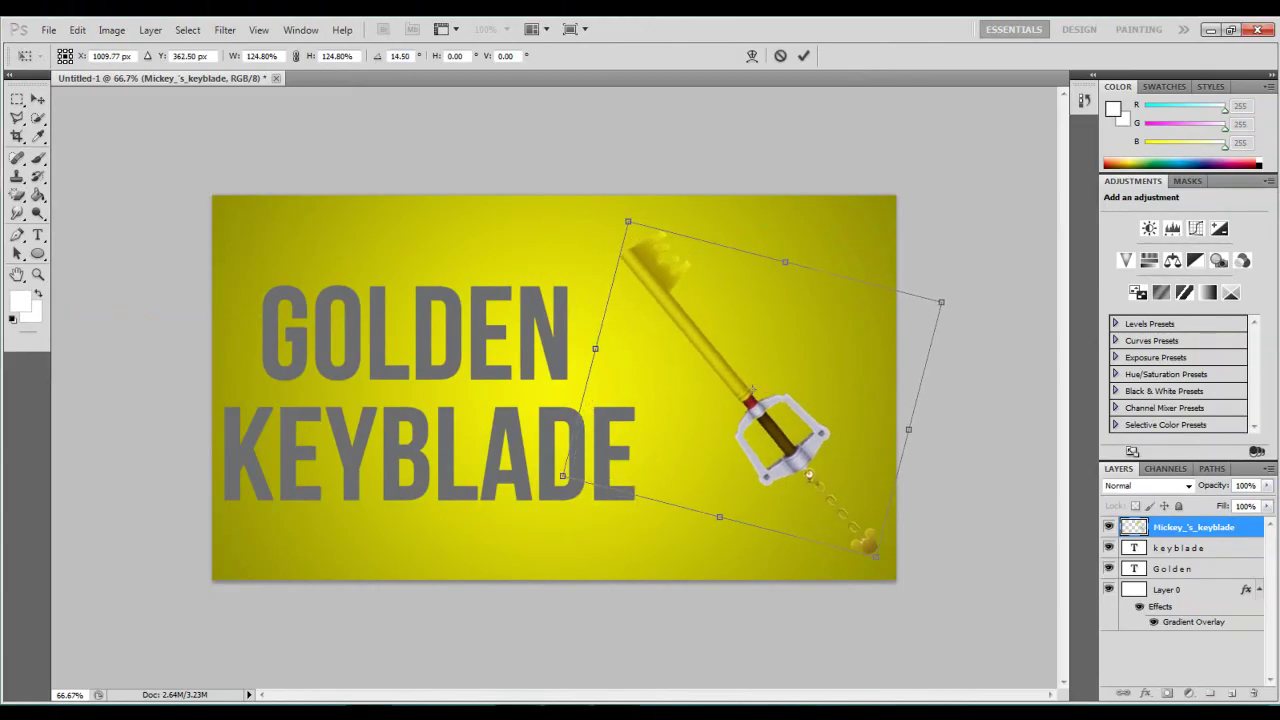
drag(628, 221, 603, 188)
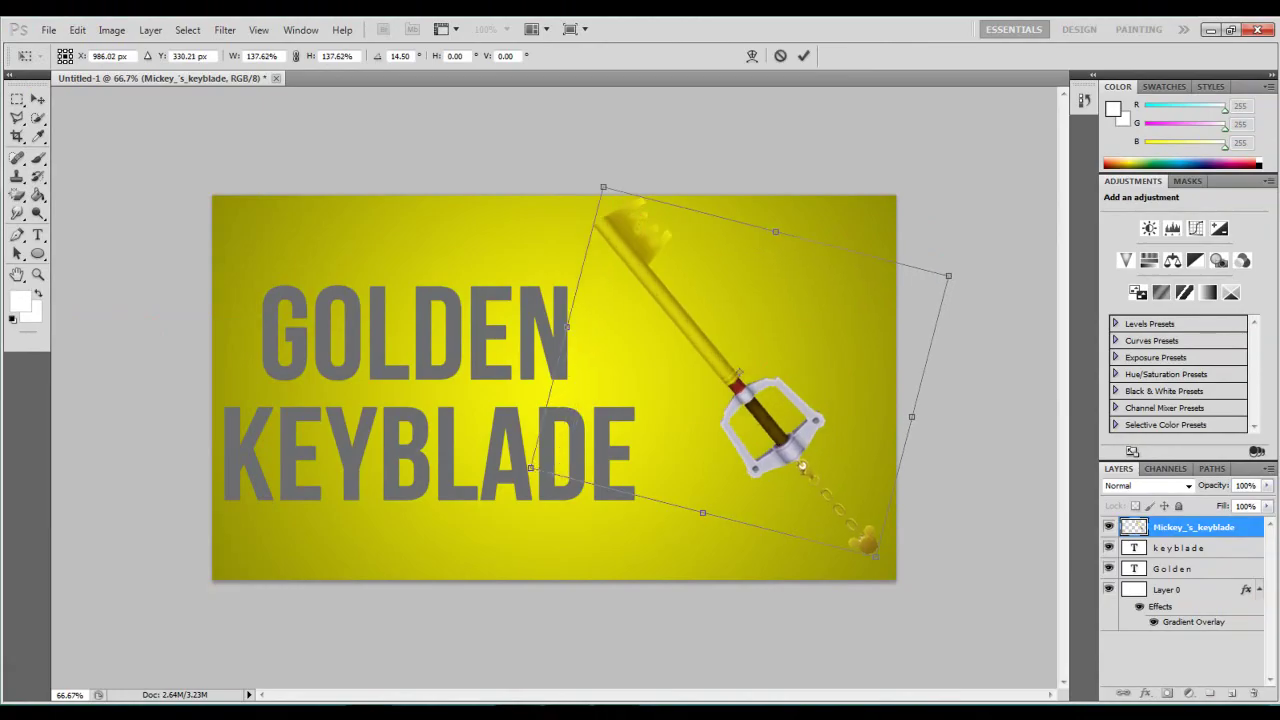
drag(801, 466, 804, 476)
key(Return)
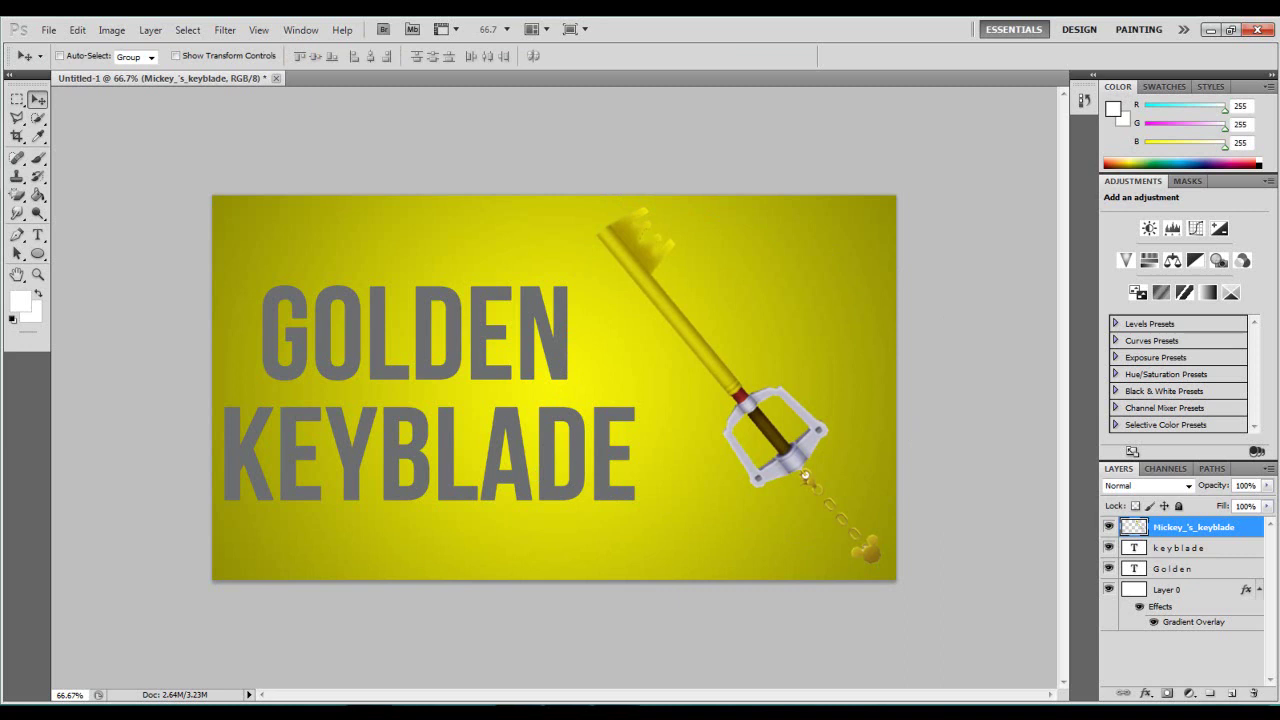
- Open the Layer Style settings for the Golden text layer
click(36, 101)
click(1228, 553)
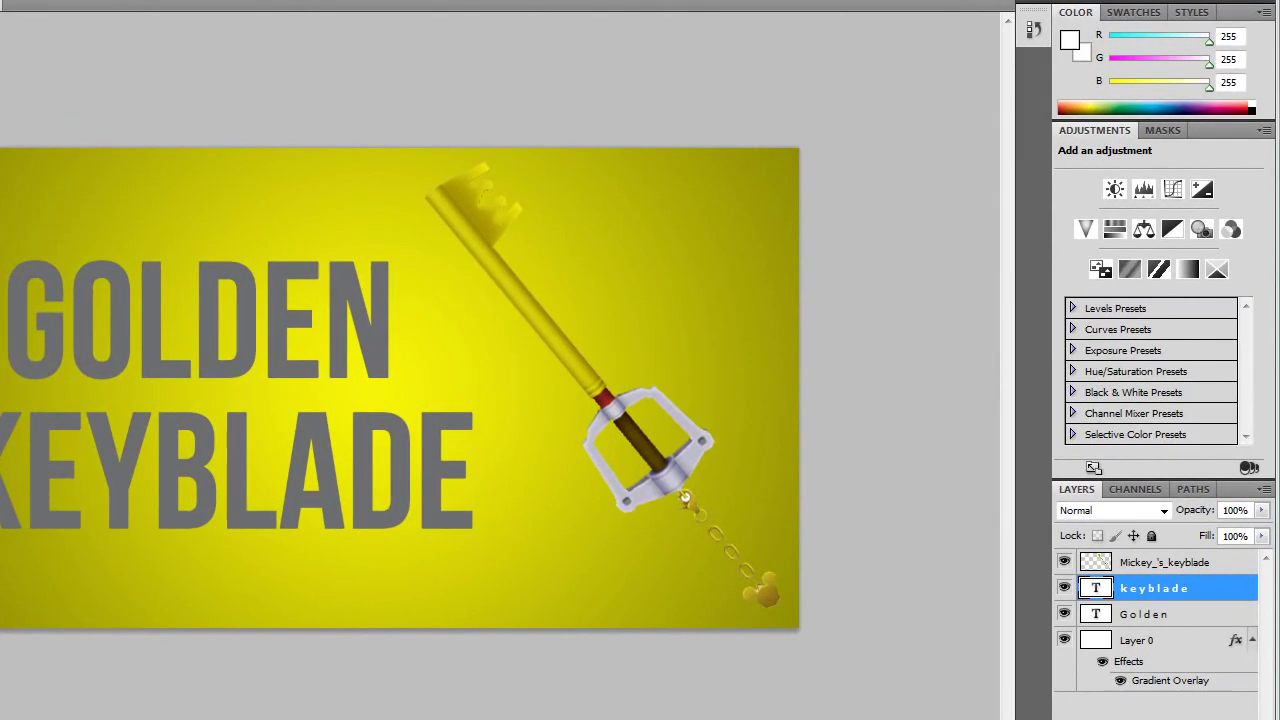
click(1211, 612)
double_click(1212, 612)
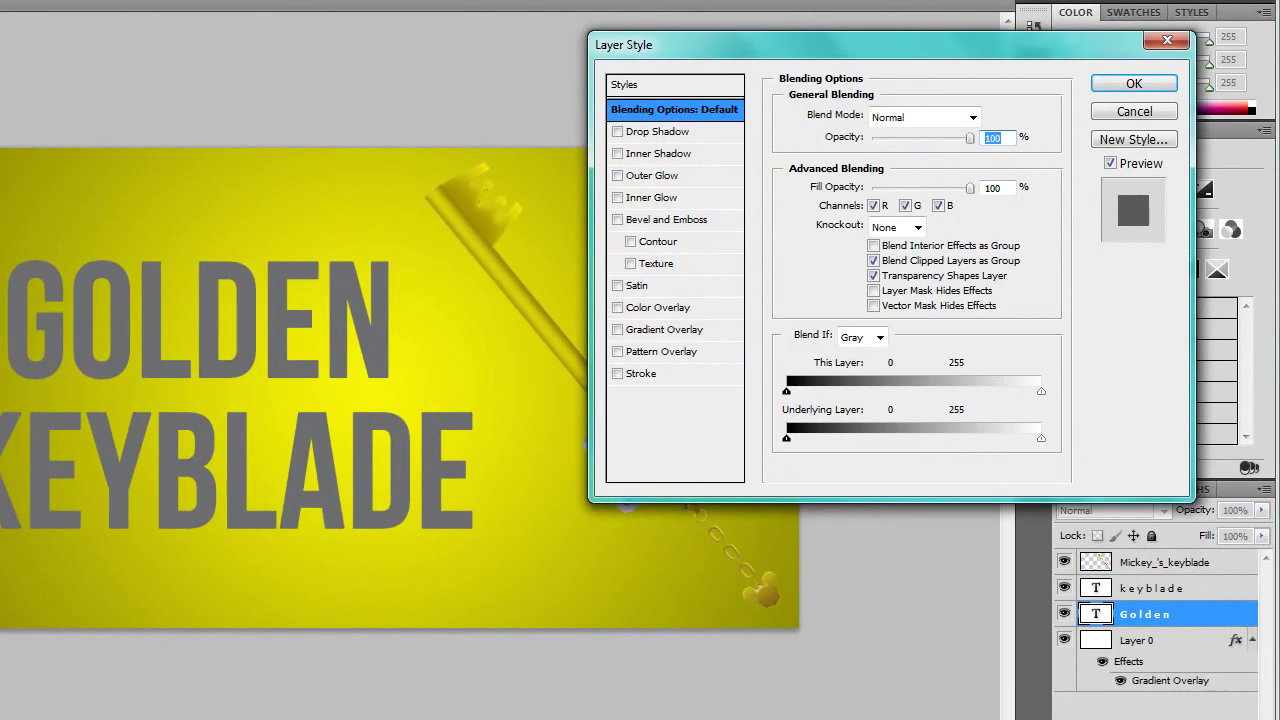
drag(703, 45, 669, 48)
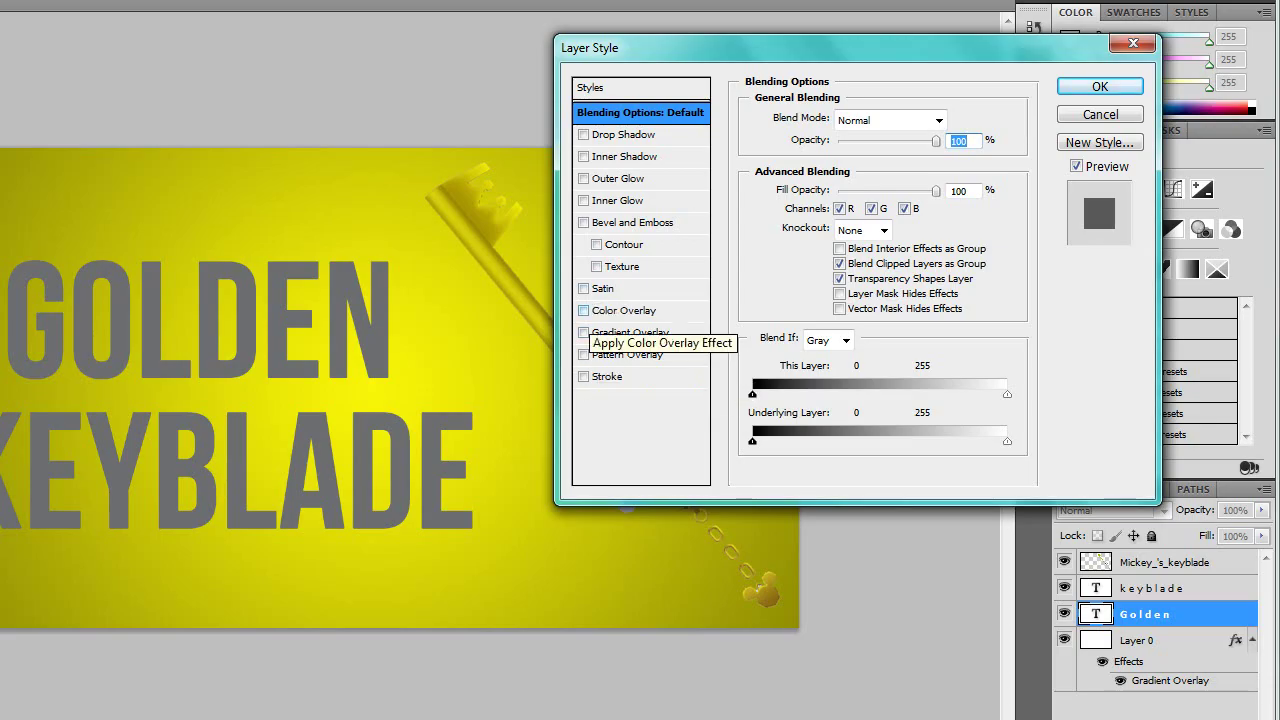
- Add a white Color Overlay to the GOLDEN text
click(584, 311)
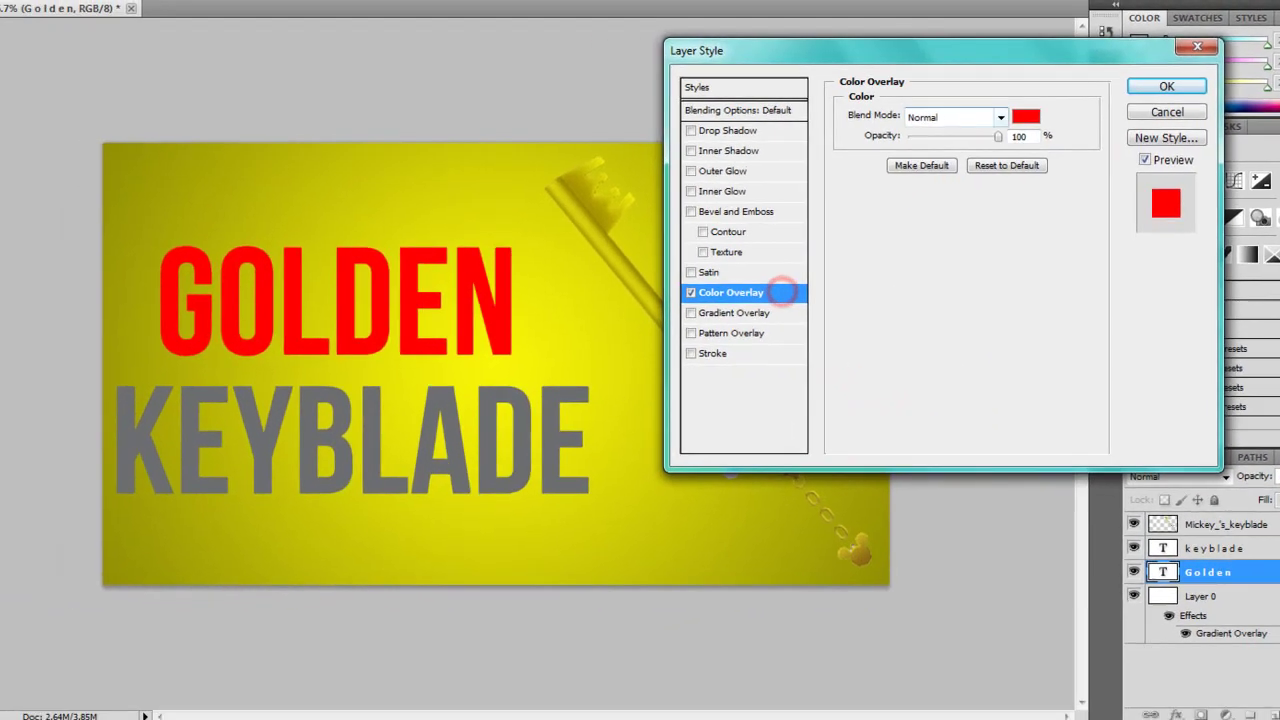
click(957, 119)
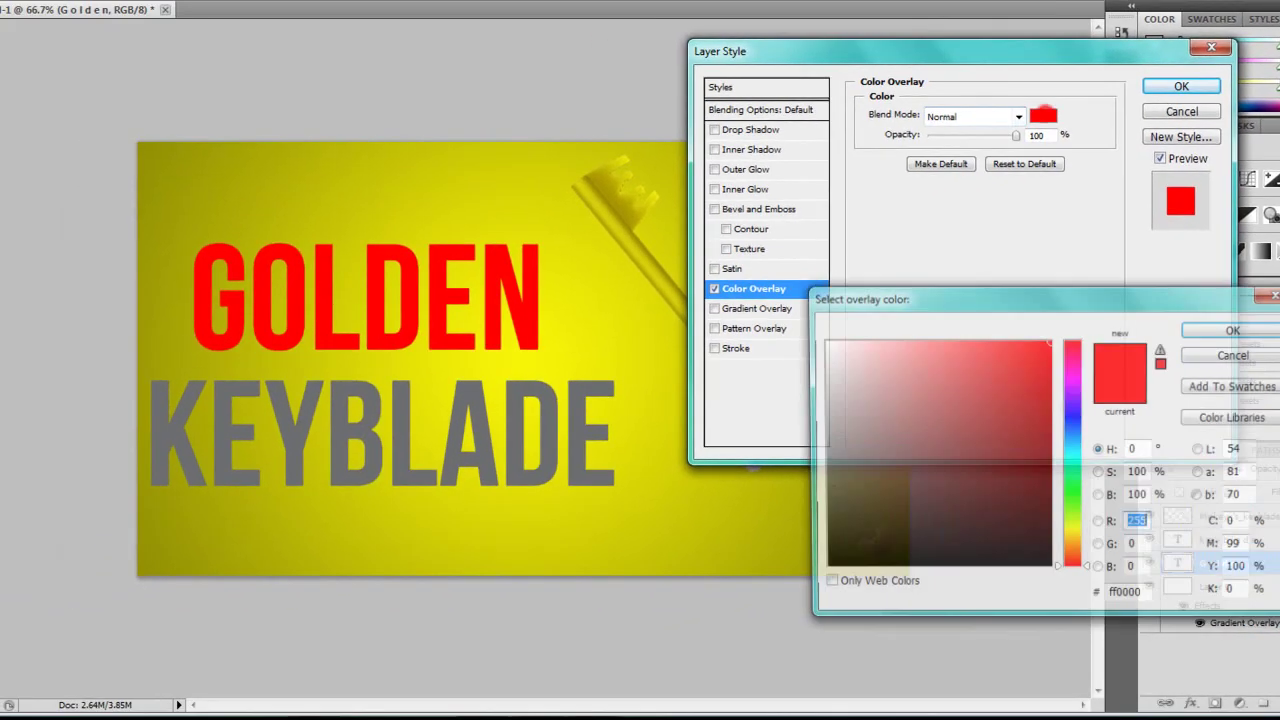
click(823, 343)
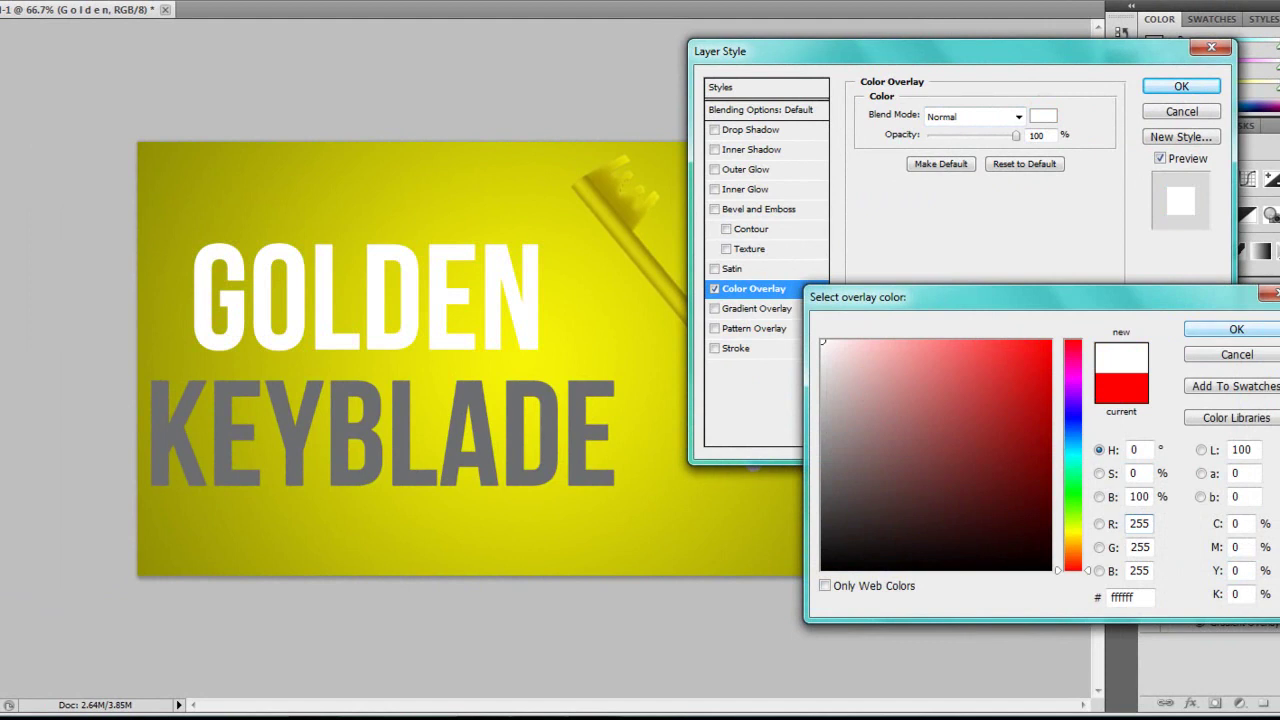
click(848, 380)
click(896, 407)
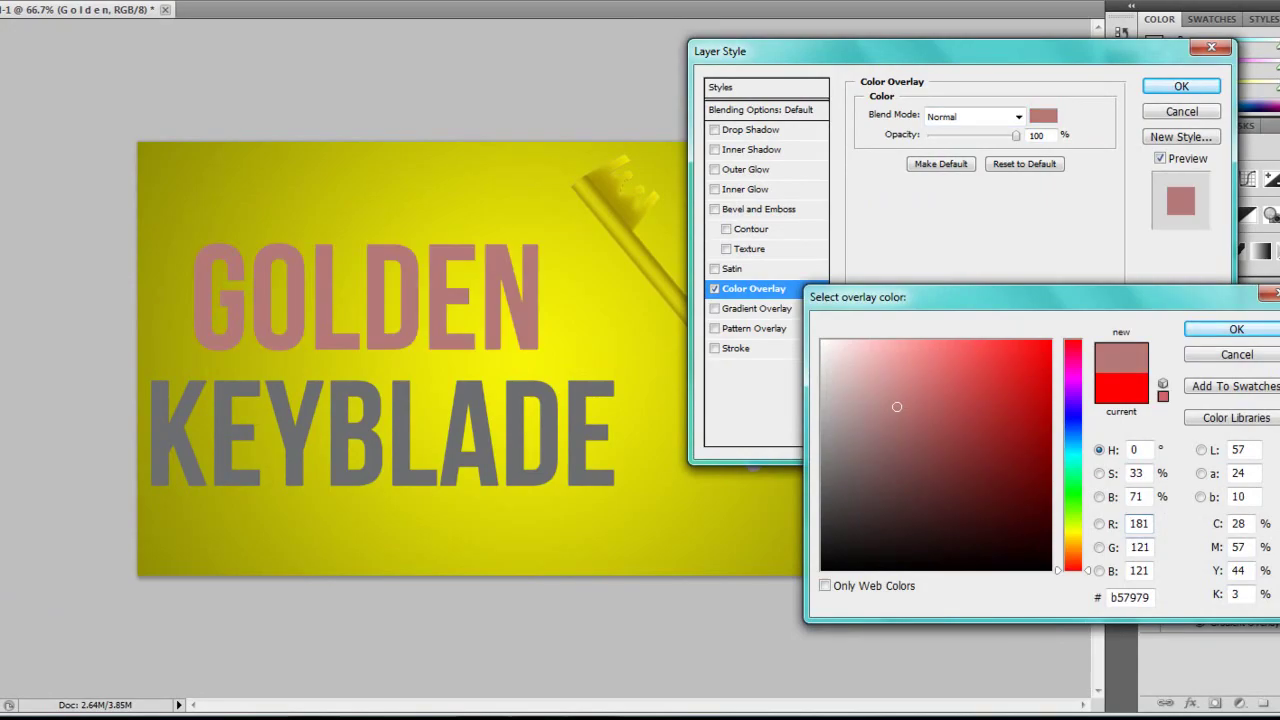
click(1072, 540)
click(823, 343)
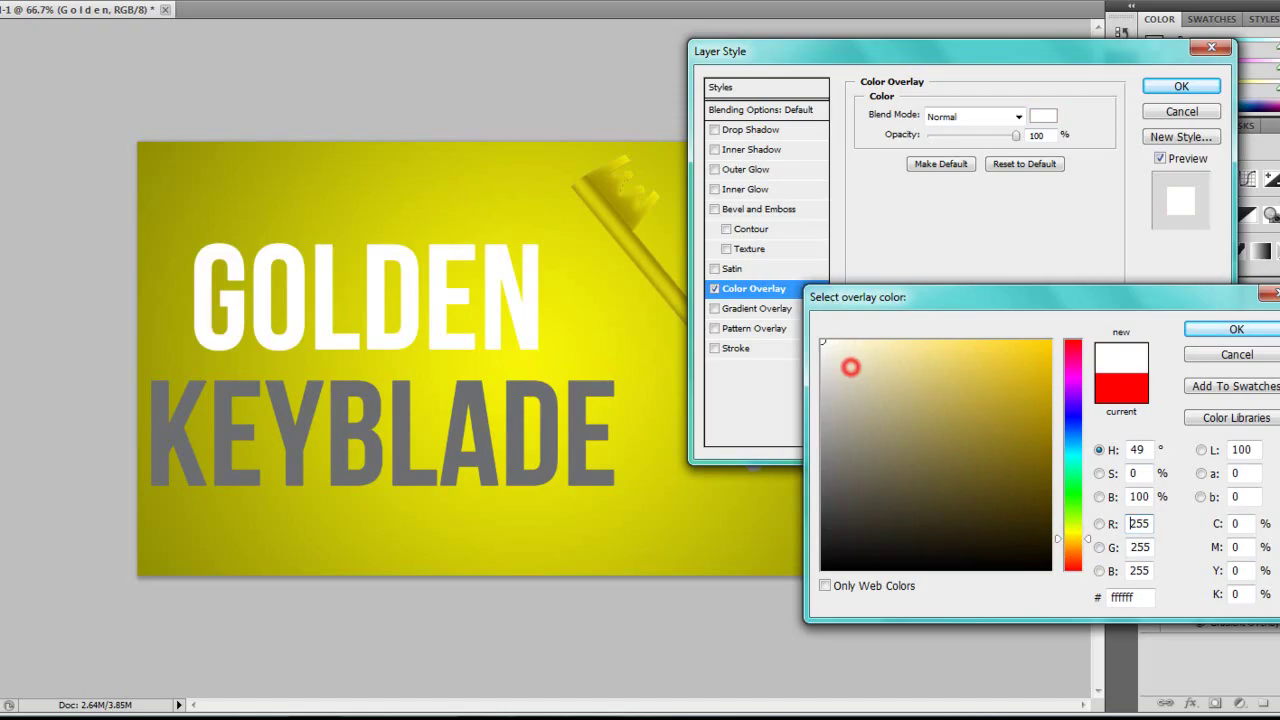
click(1206, 329)
- Add a Drop Shadow to GOLDEN, try then drop a Stroke, and apply
click(714, 129)
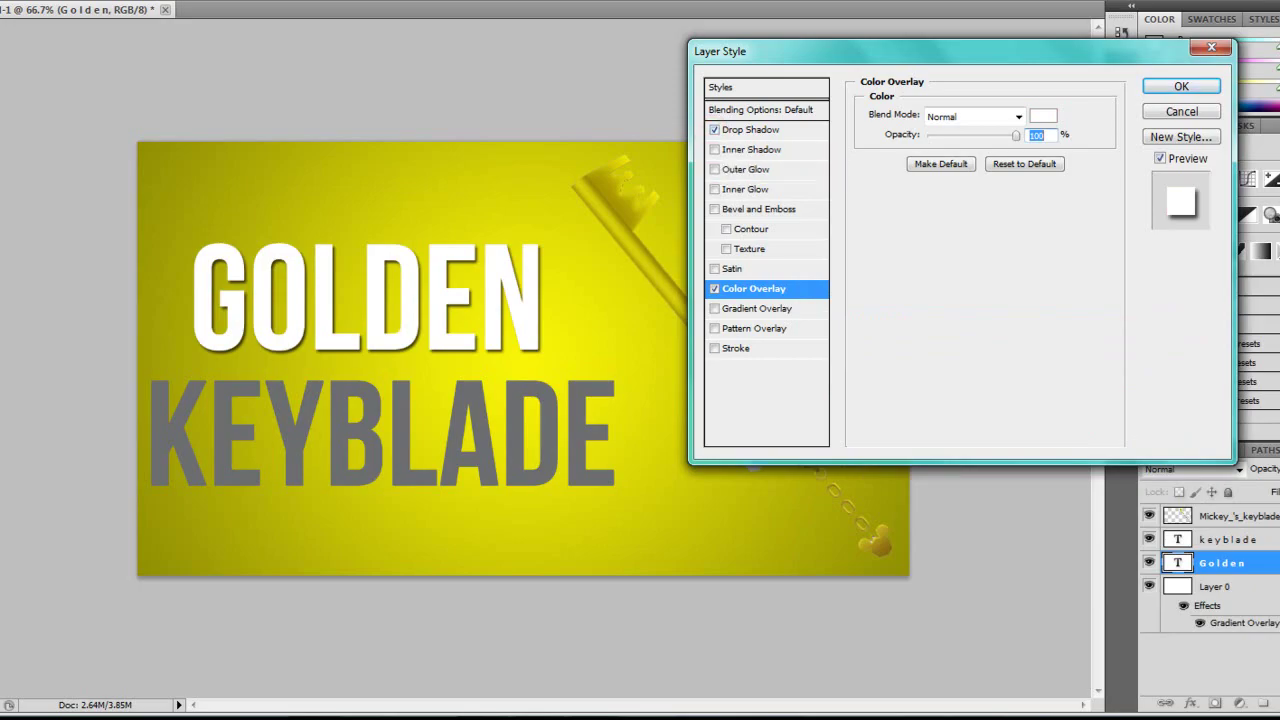
click(715, 348)
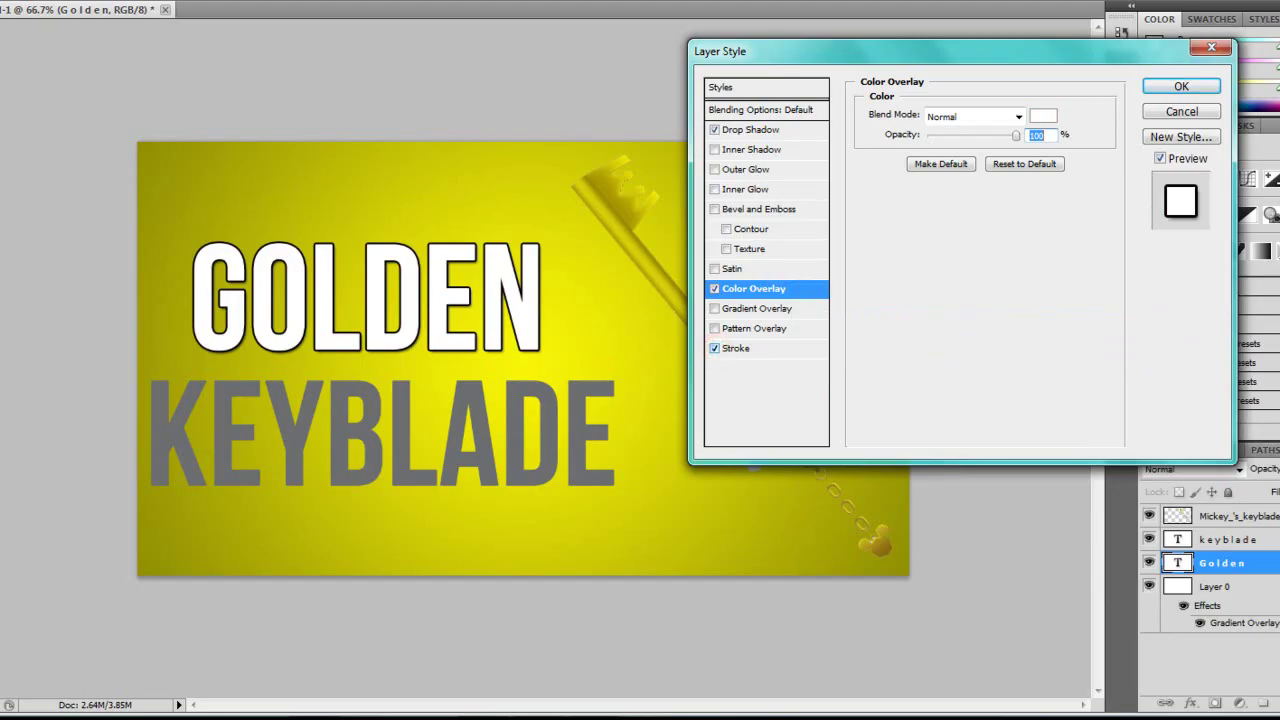
click(763, 352)
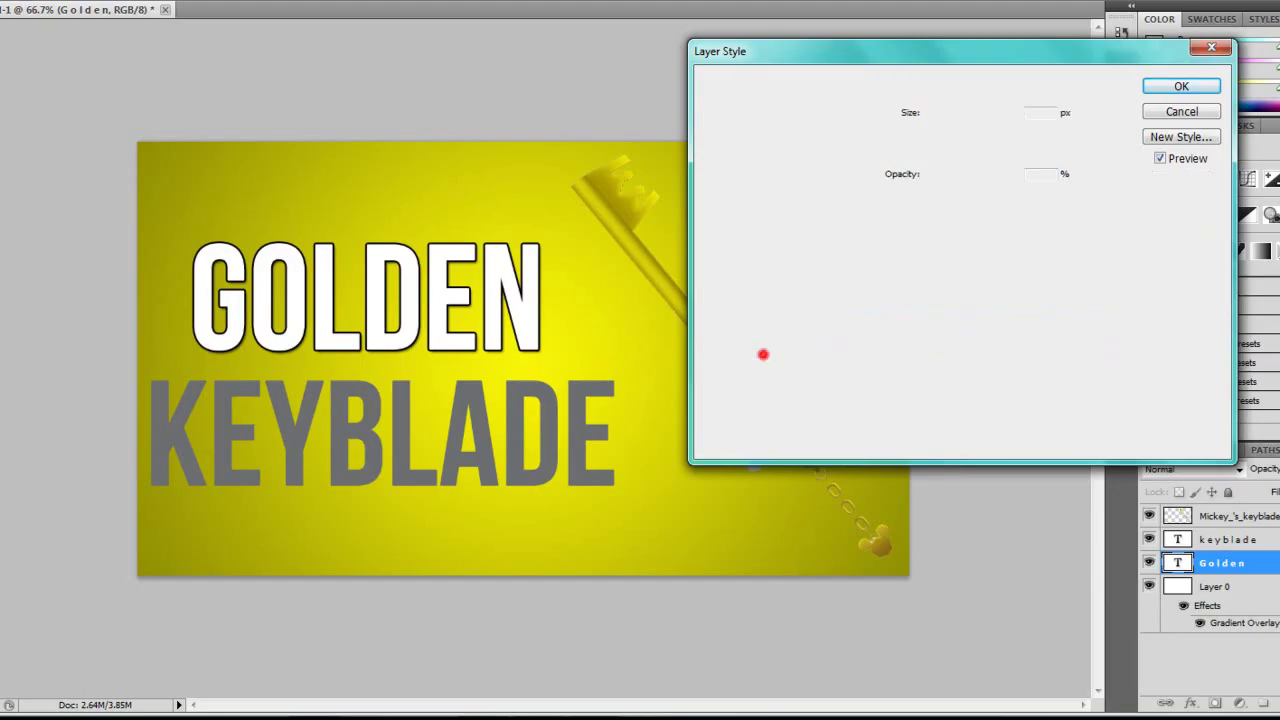
click(714, 348)
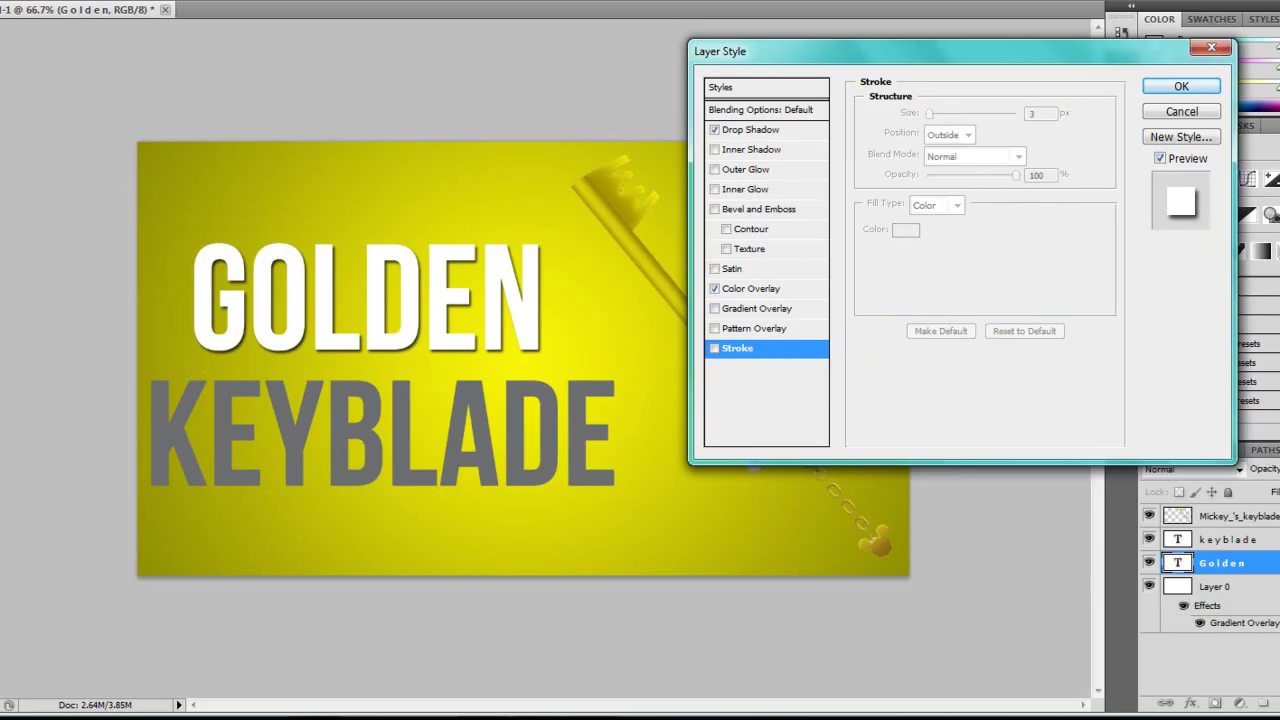
click(1181, 86)
- Enable a drop shadow and a colour overlay in the KEYBLADE layer's style
double_click(1262, 539)
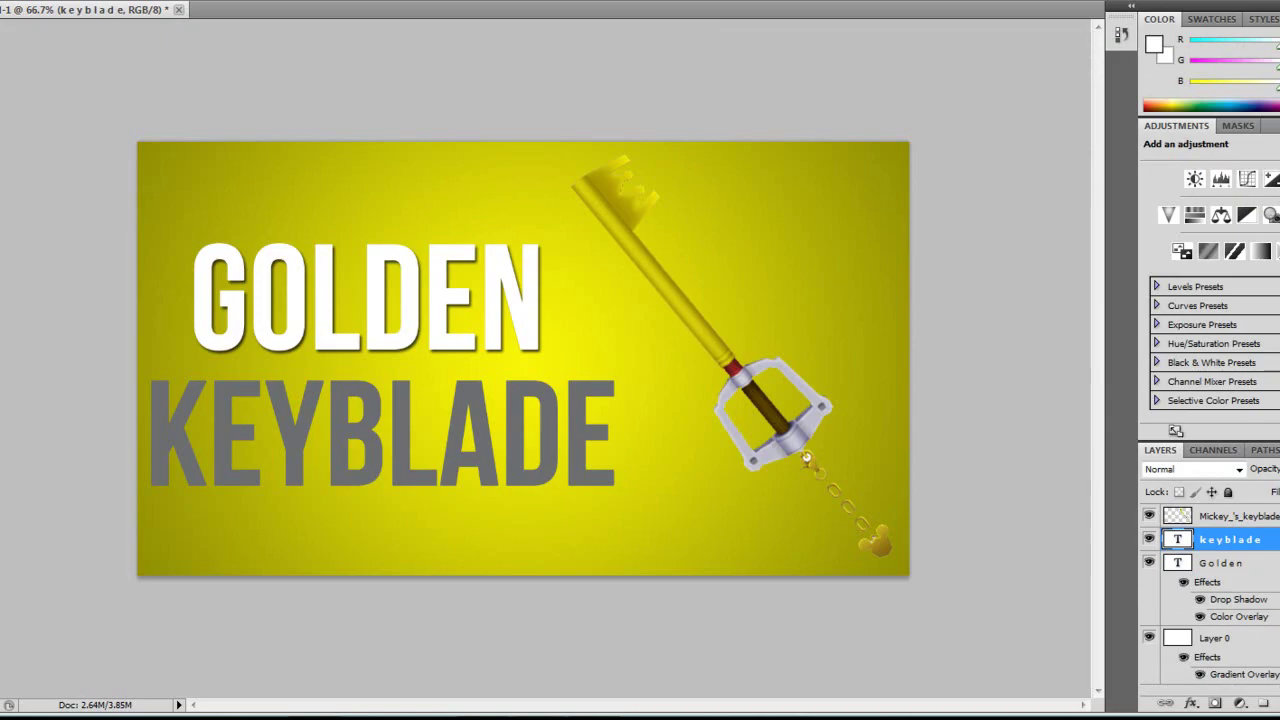
click(714, 129)
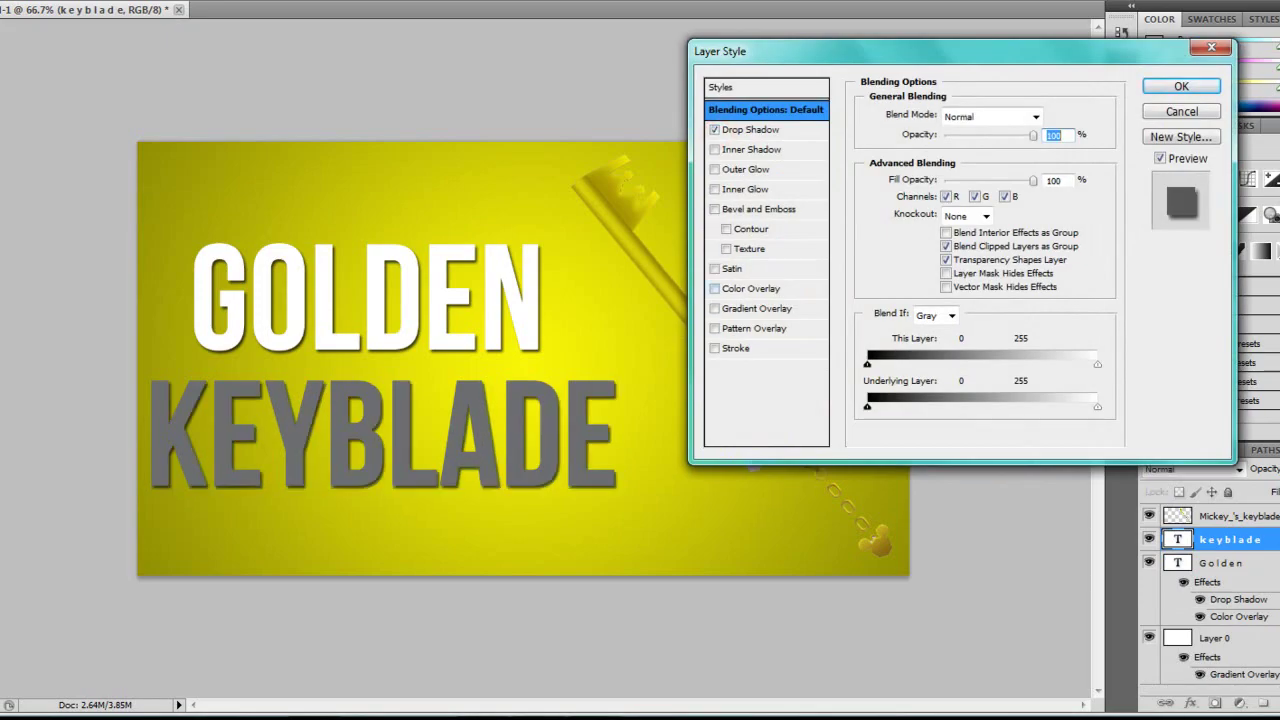
click(714, 288)
click(800, 288)
- Set the KEYBLADE colour overlay to red #ff1800 and apply the layer style
click(1043, 116)
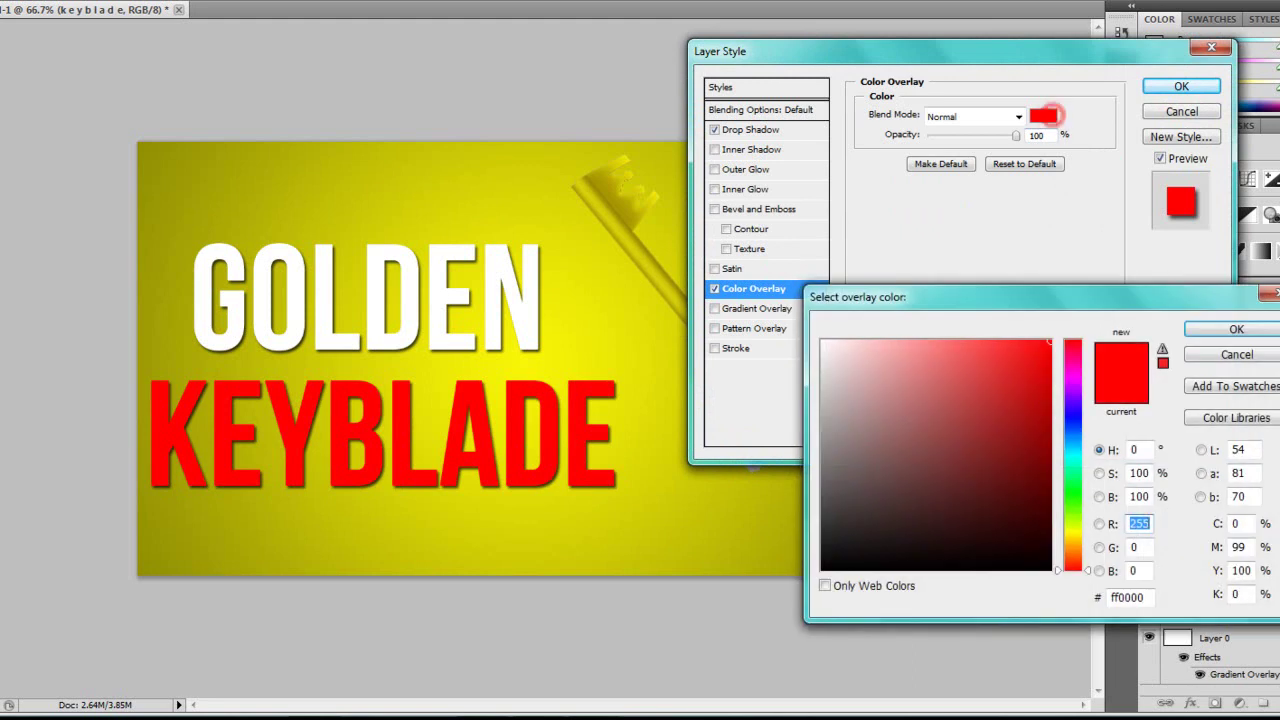
click(1067, 539)
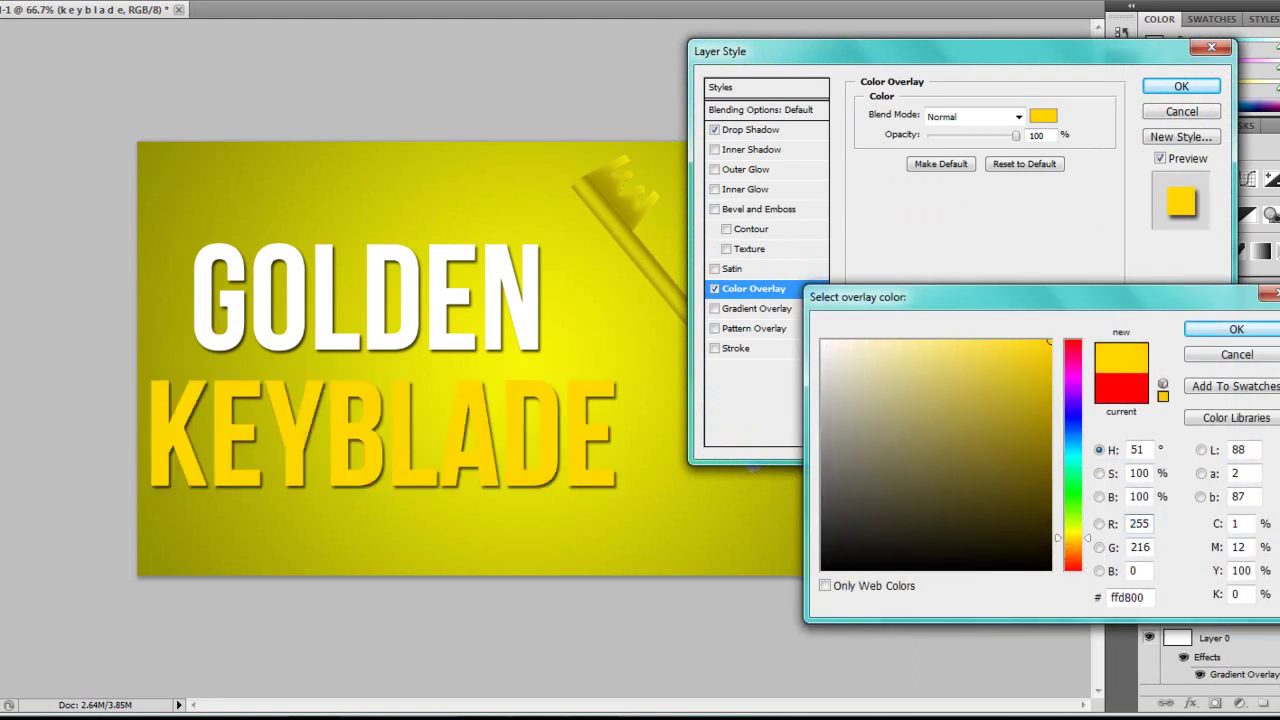
click(1070, 505)
click(1075, 384)
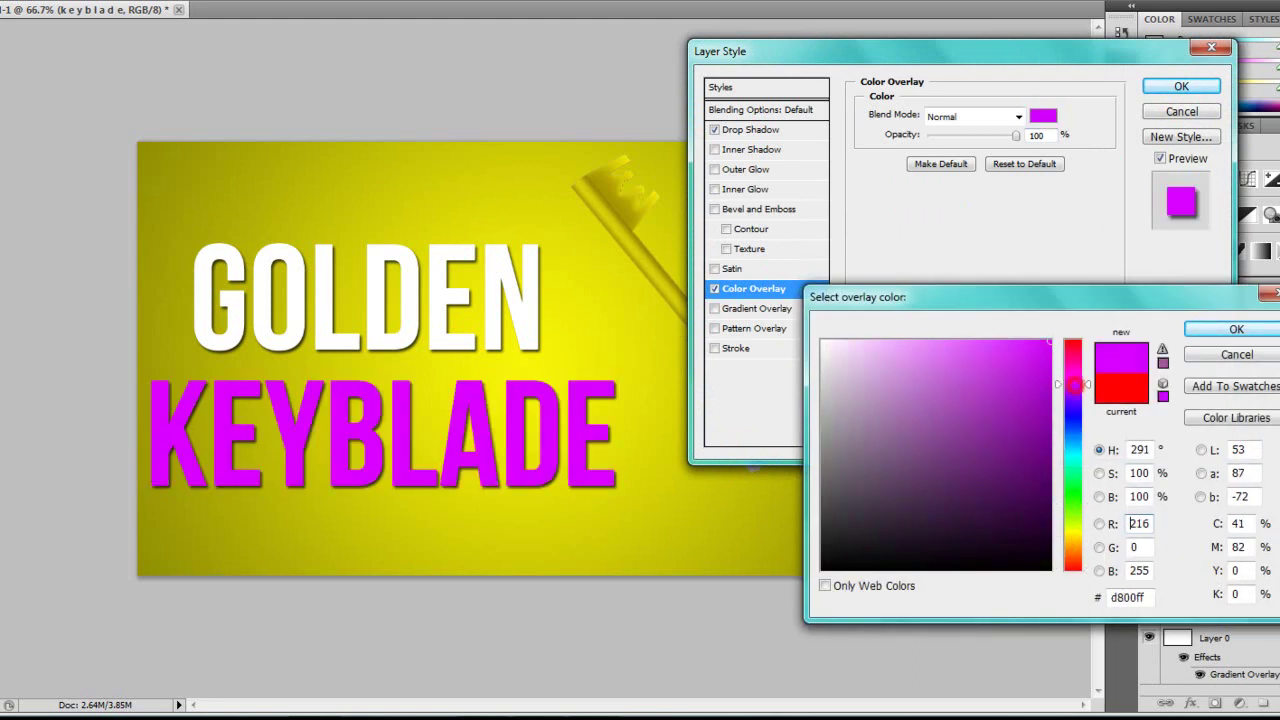
click(1072, 432)
click(1072, 396)
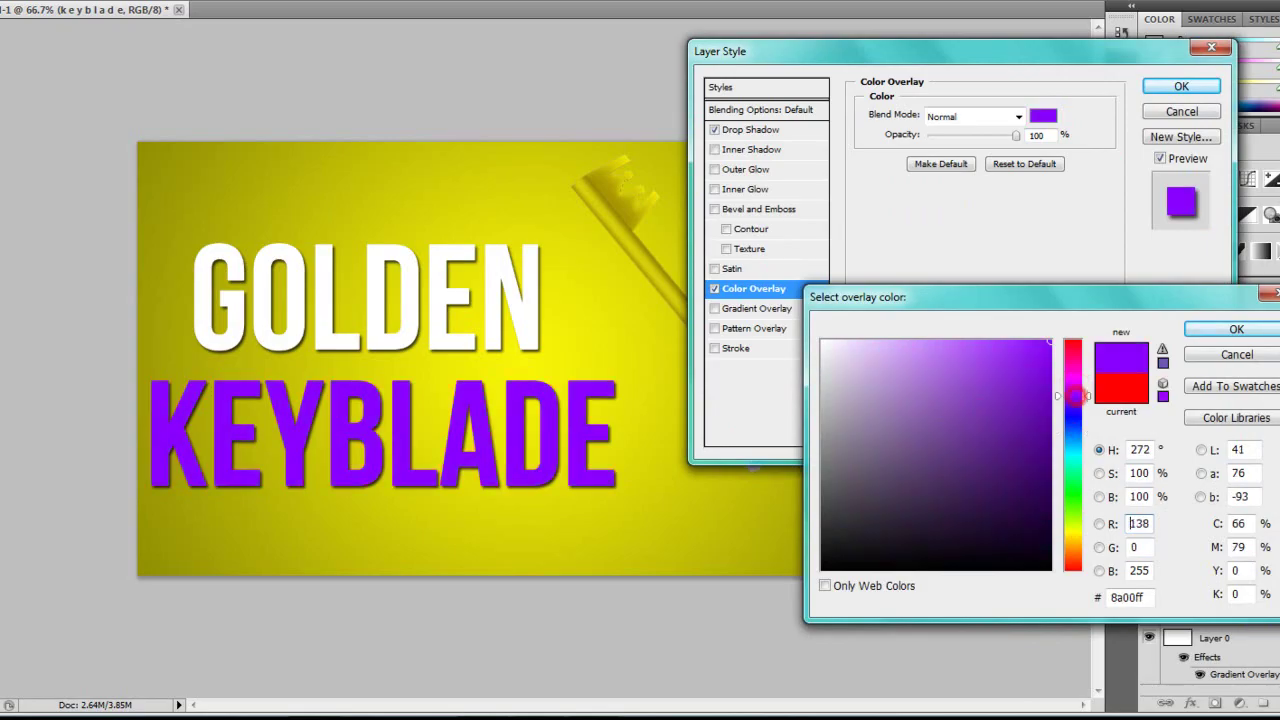
click(1075, 384)
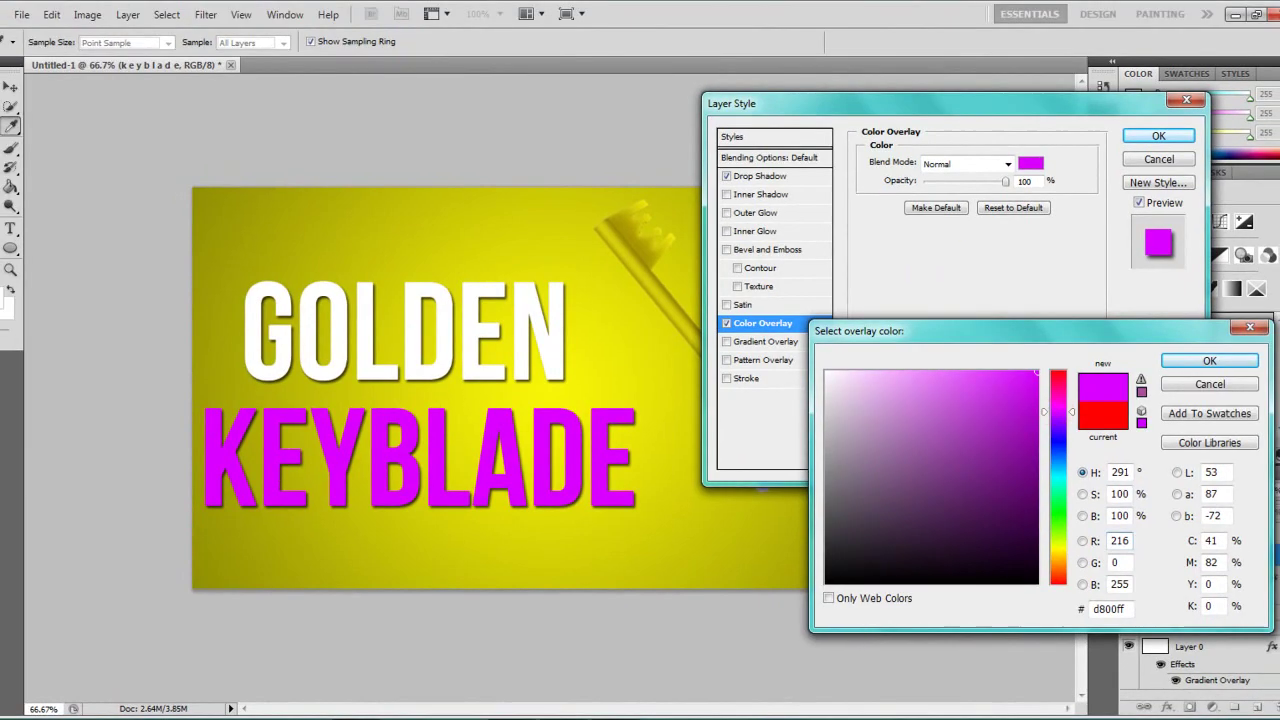
click(1058, 566)
click(1058, 580)
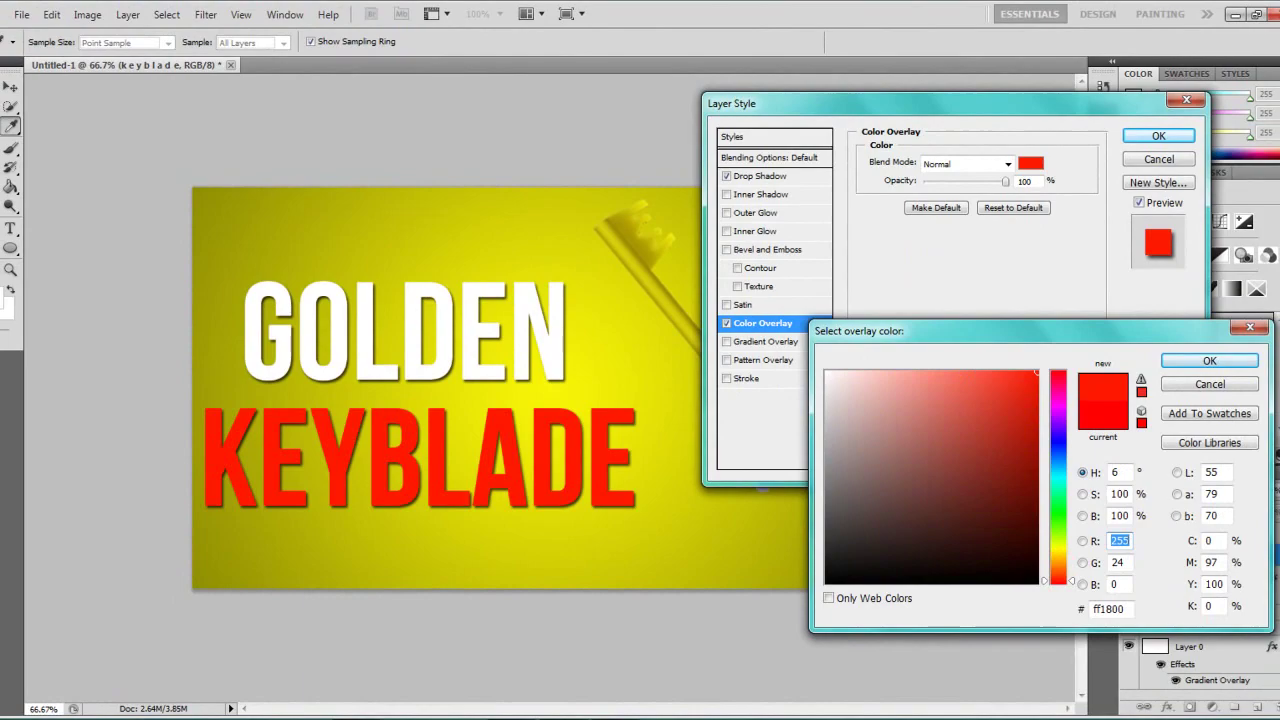
click(1209, 360)
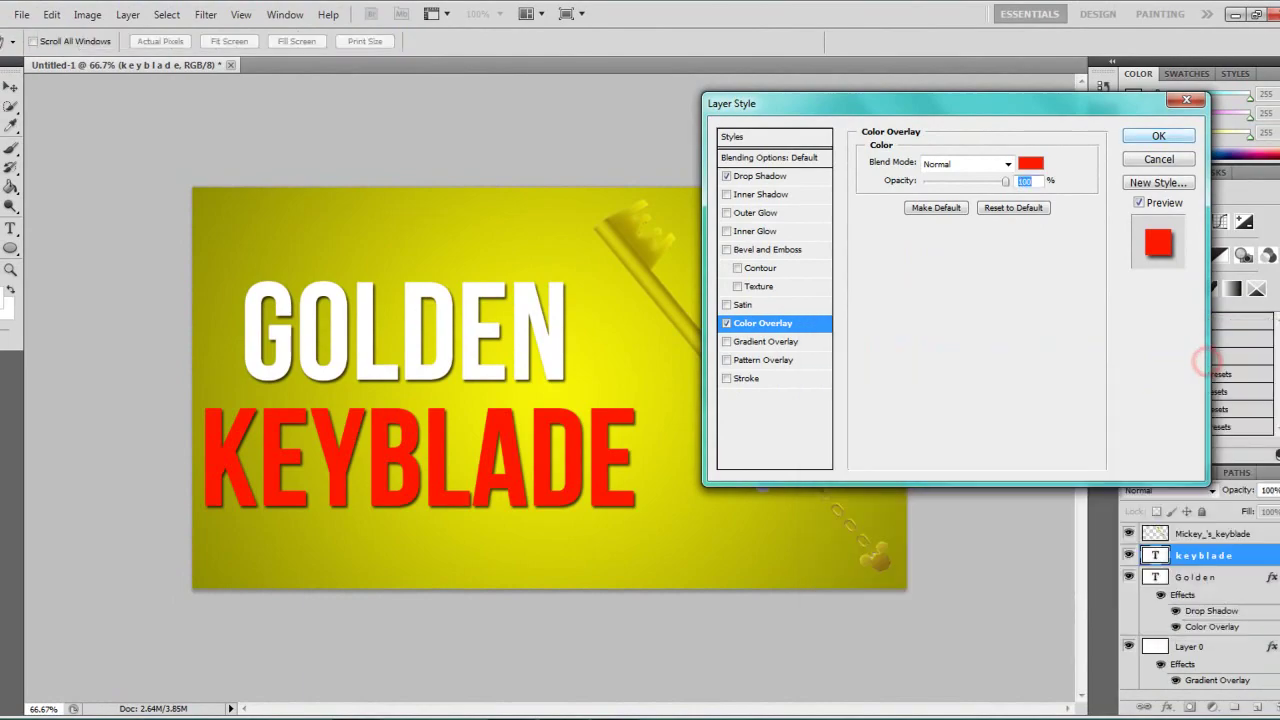
click(1152, 136)
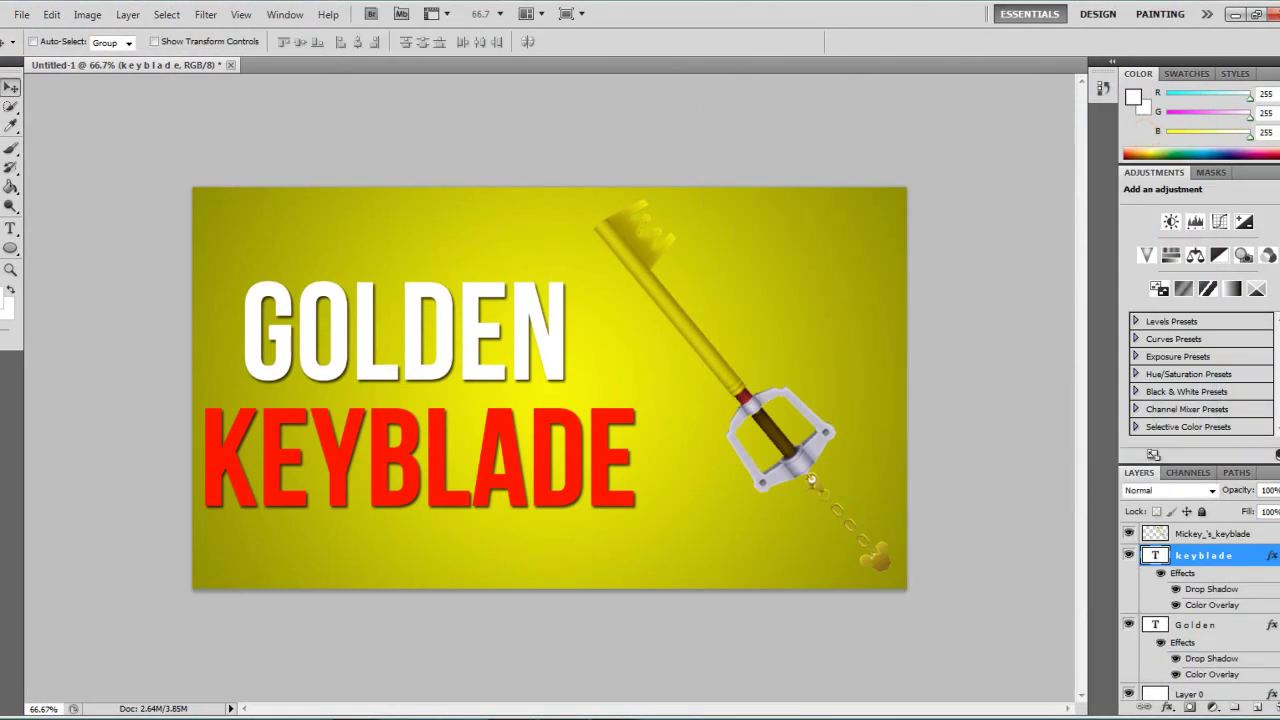